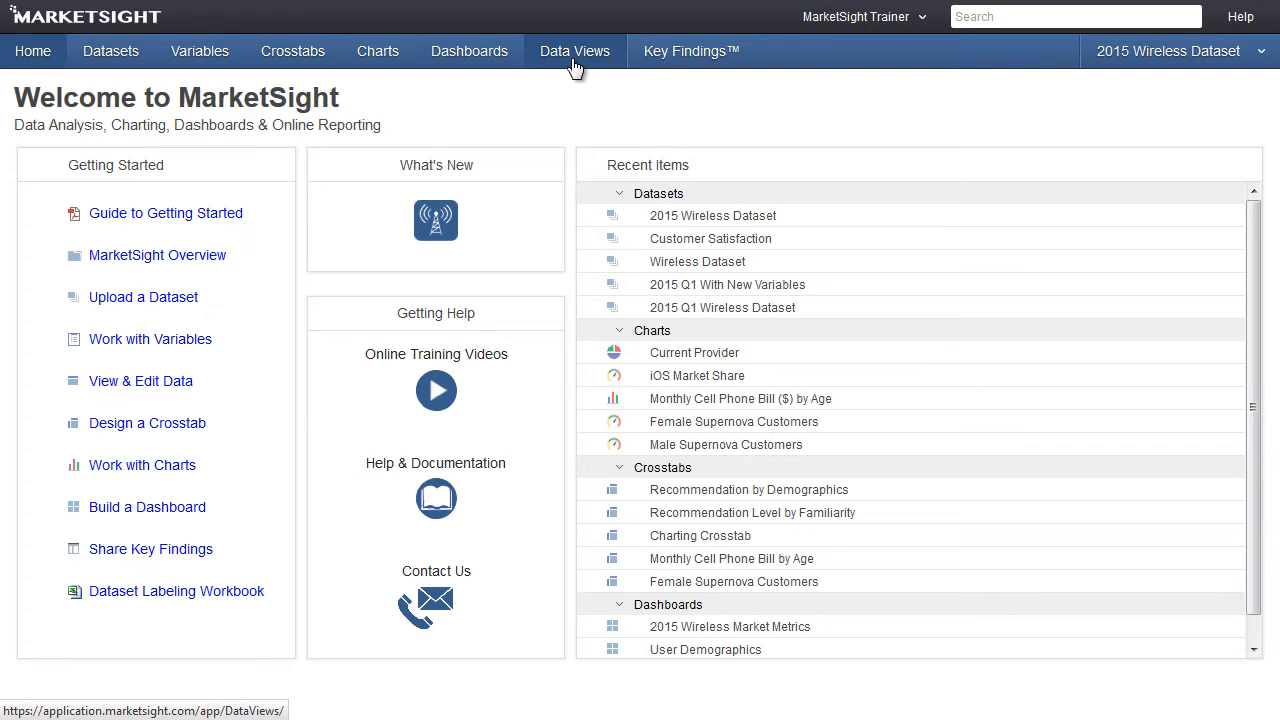
Open the Recommendation by Demographics crosstab and create a column chart of Recommend - Yello Wireless by Age Groups
{"action": "left_click", "coordinate": [293, 55]}
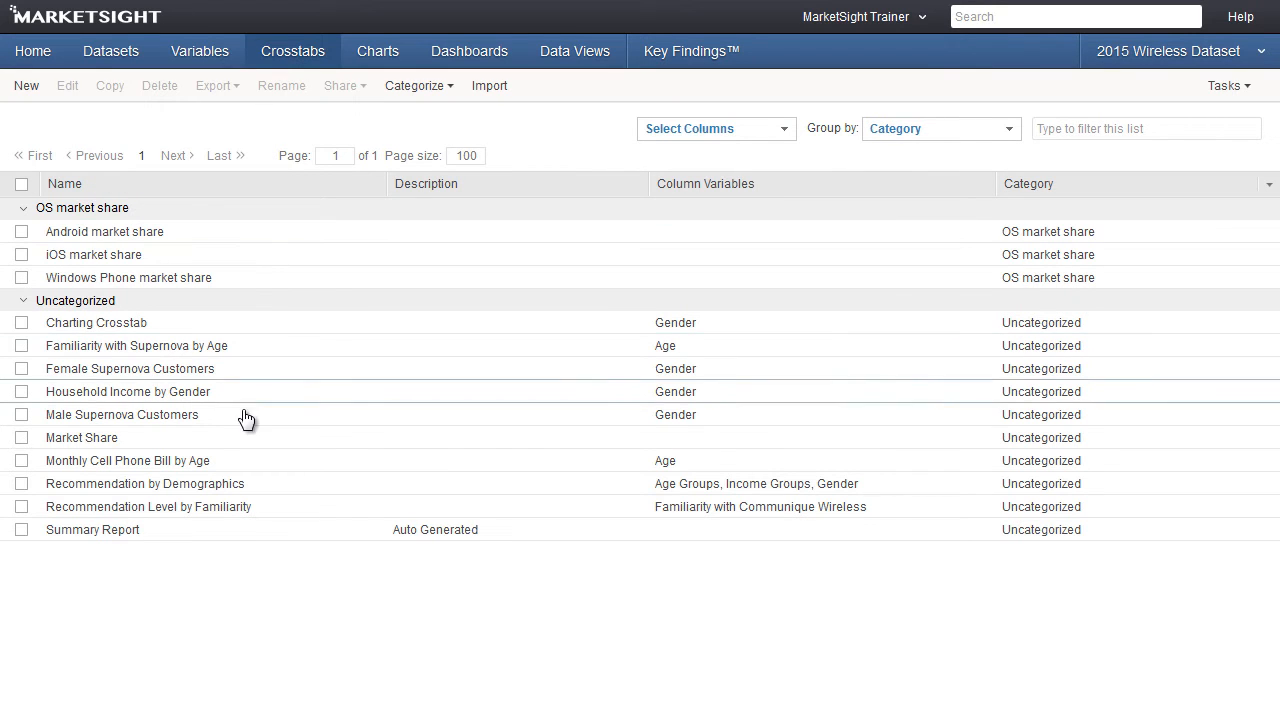
{"action": "left_click", "coordinate": [240, 490]}
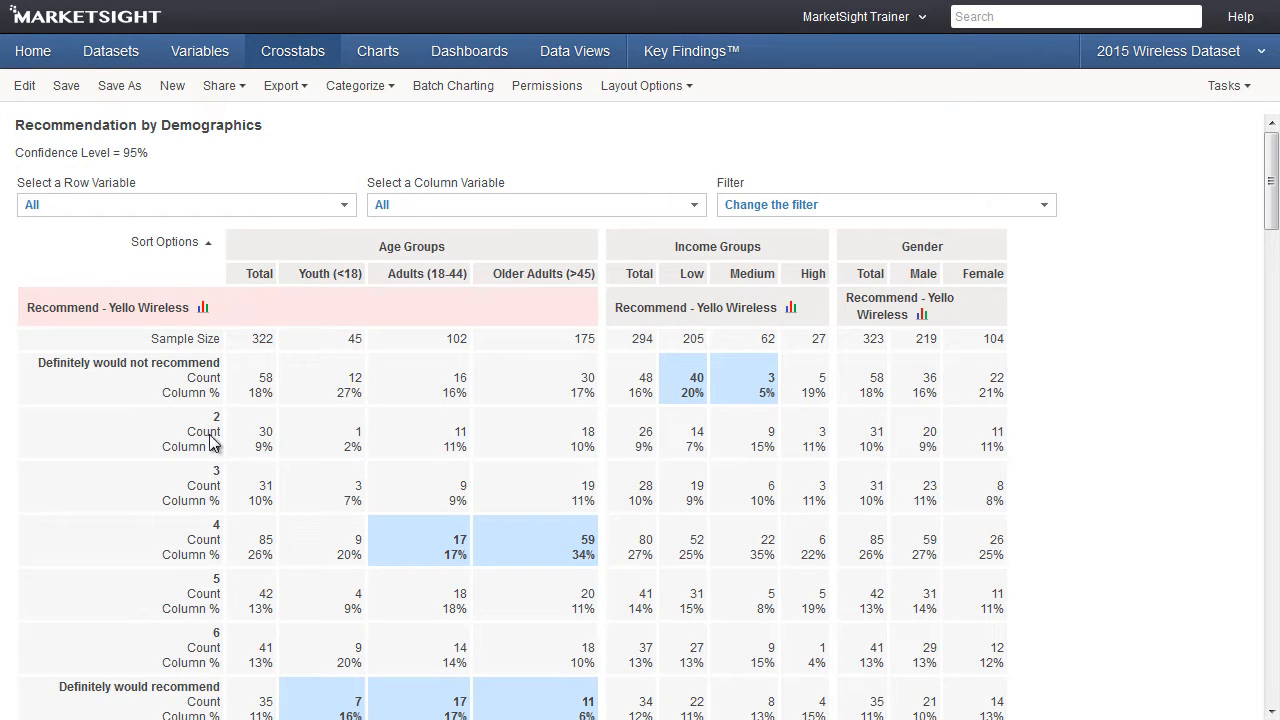
{"action": "mouse_move", "coordinate": [203, 310]}
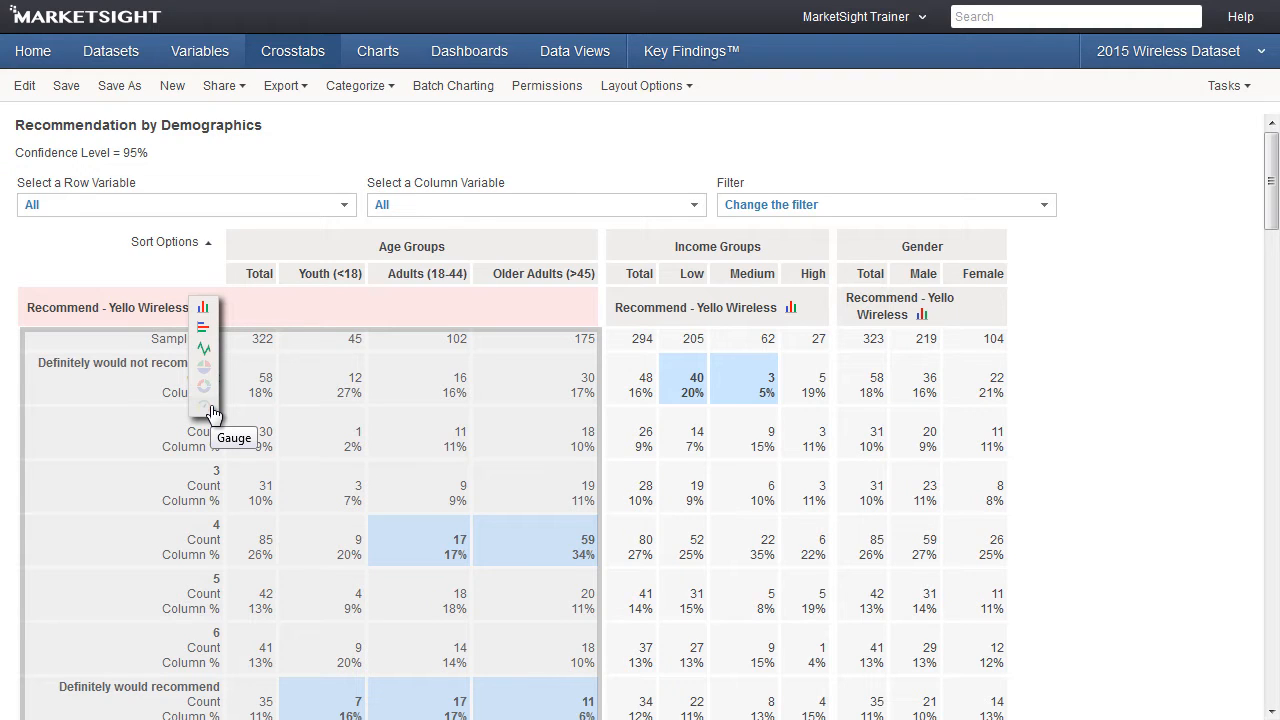
{"action": "left_click", "coordinate": [203, 308]}
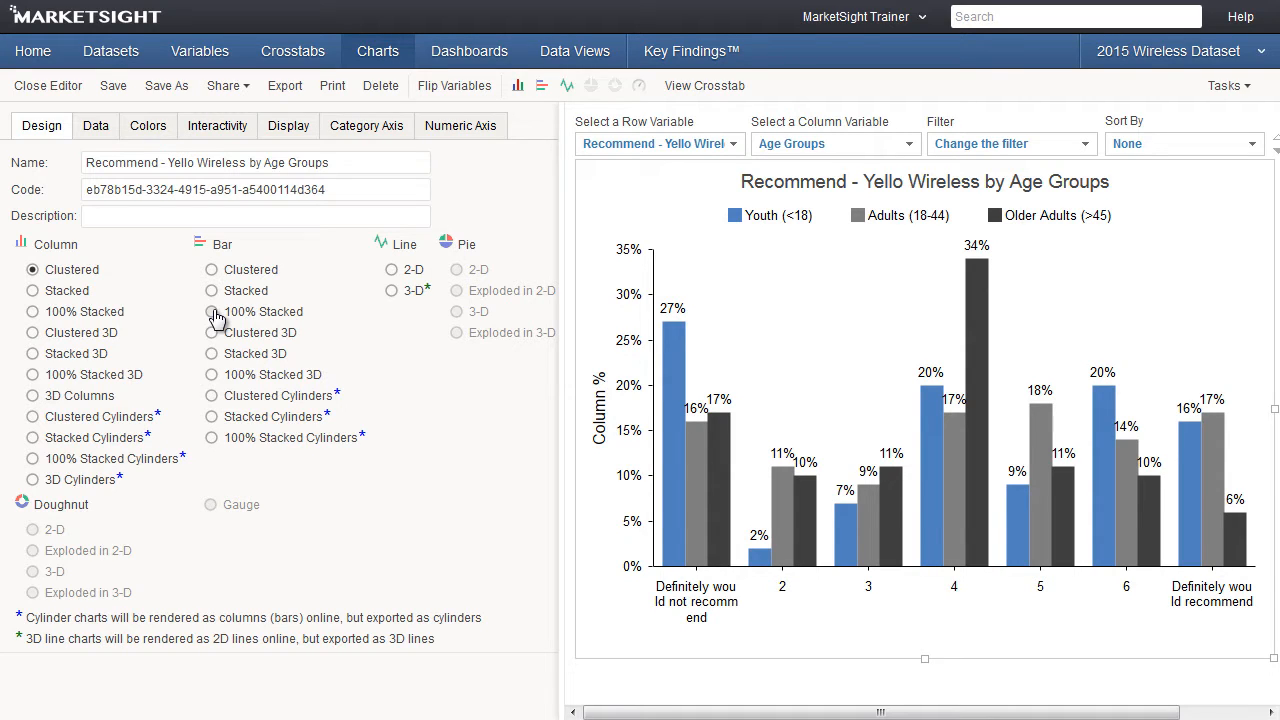
{"action": "left_click", "coordinate": [842, 20]}
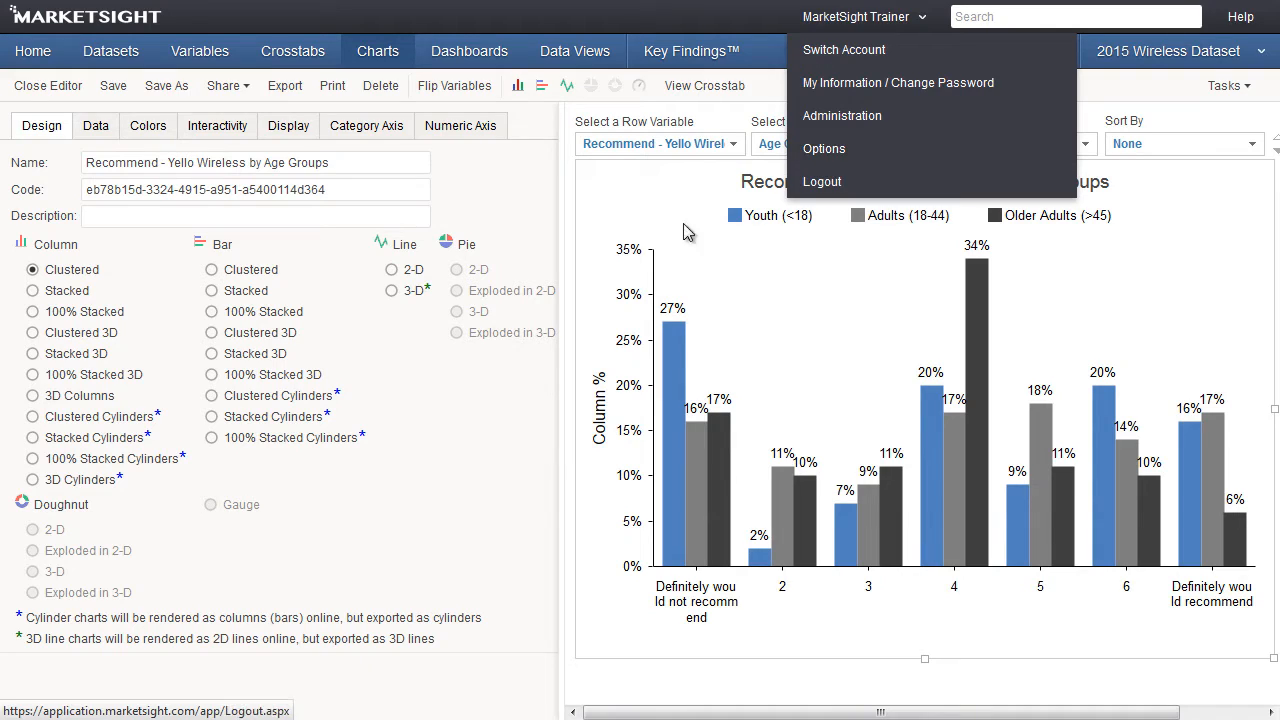
{"action": "left_click", "coordinate": [489, 197]}
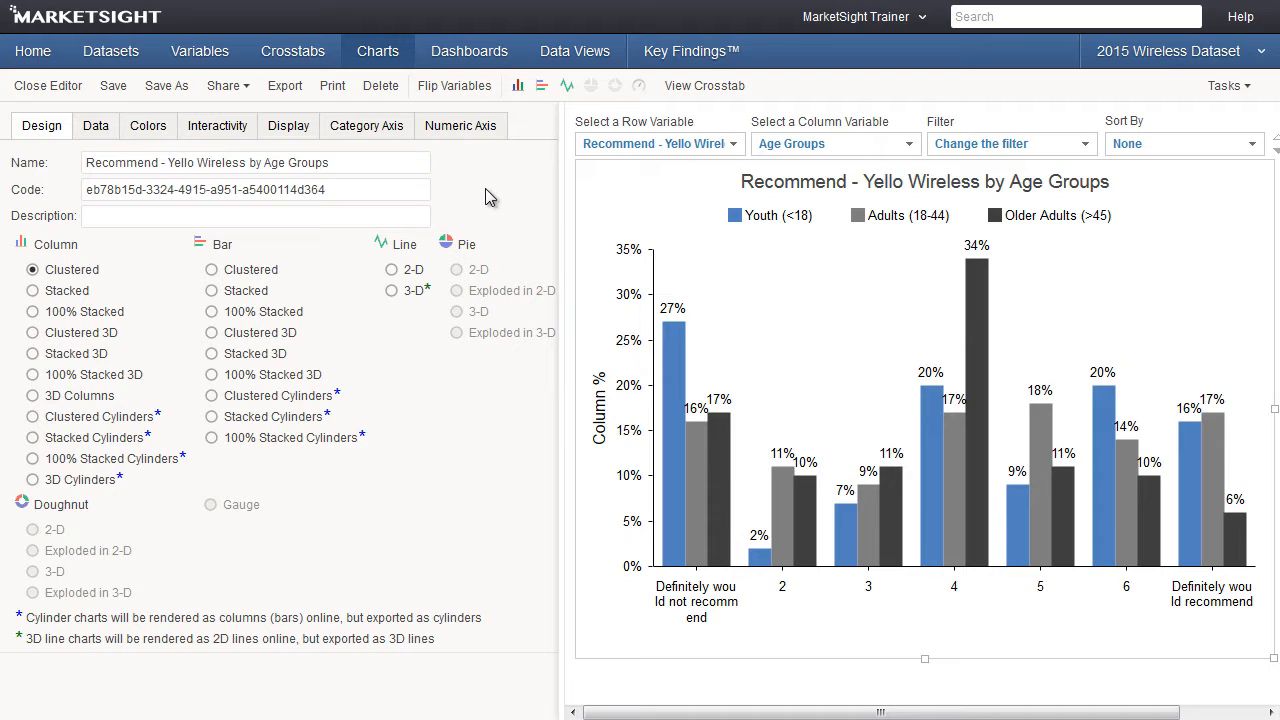
Close the chart editor, and hide and restore the Older Adults (>45) series in the chart
{"action": "left_click", "coordinate": [30, 88]}
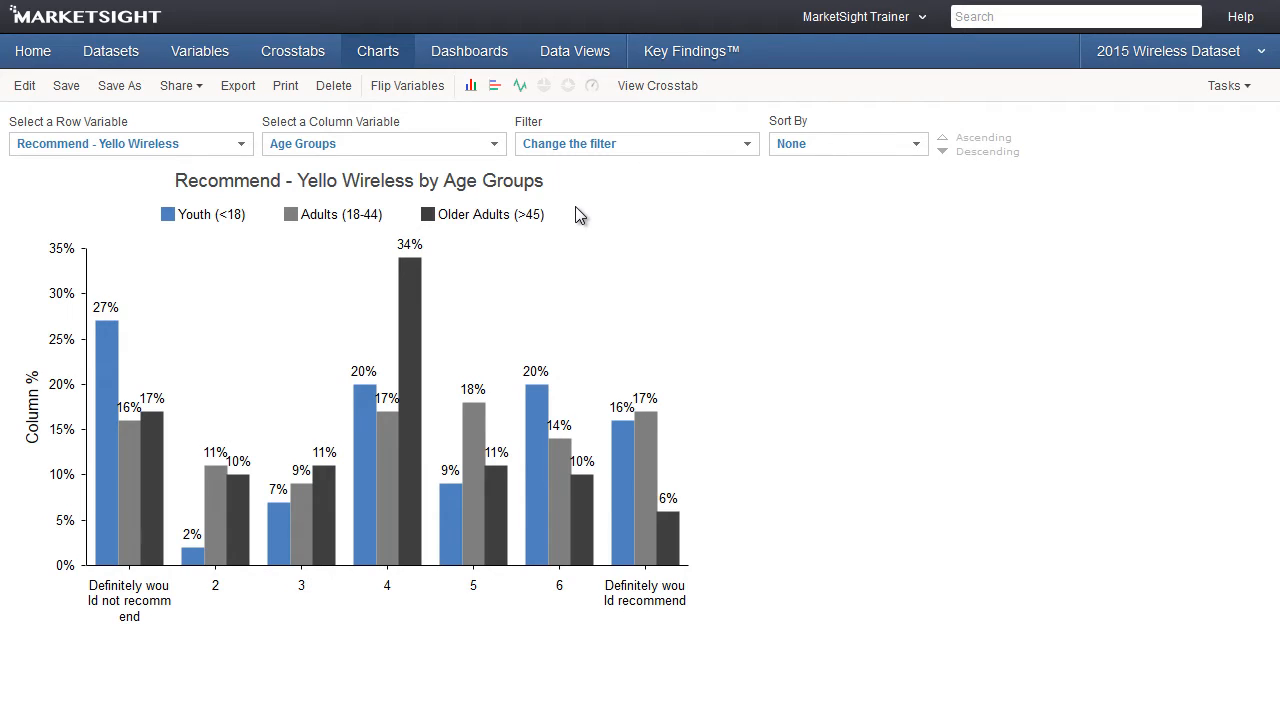
{"action": "left_click", "coordinate": [429, 222]}
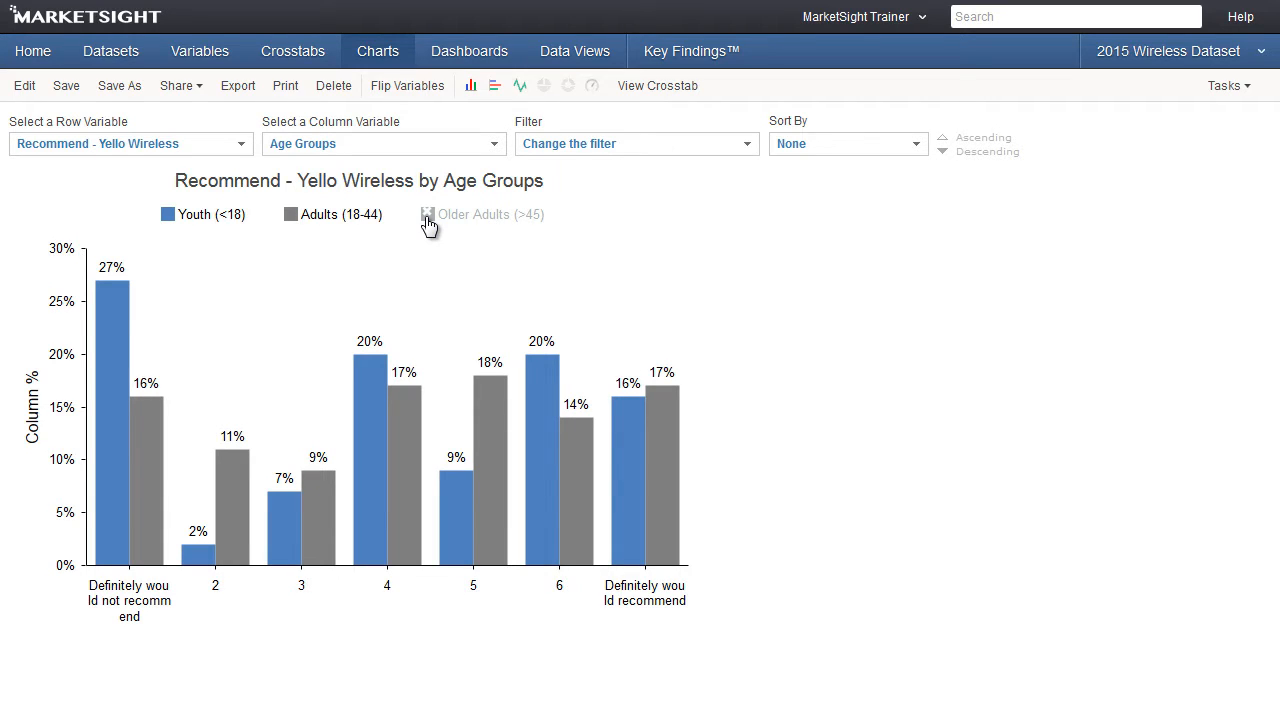
{"action": "left_click", "coordinate": [429, 222]}
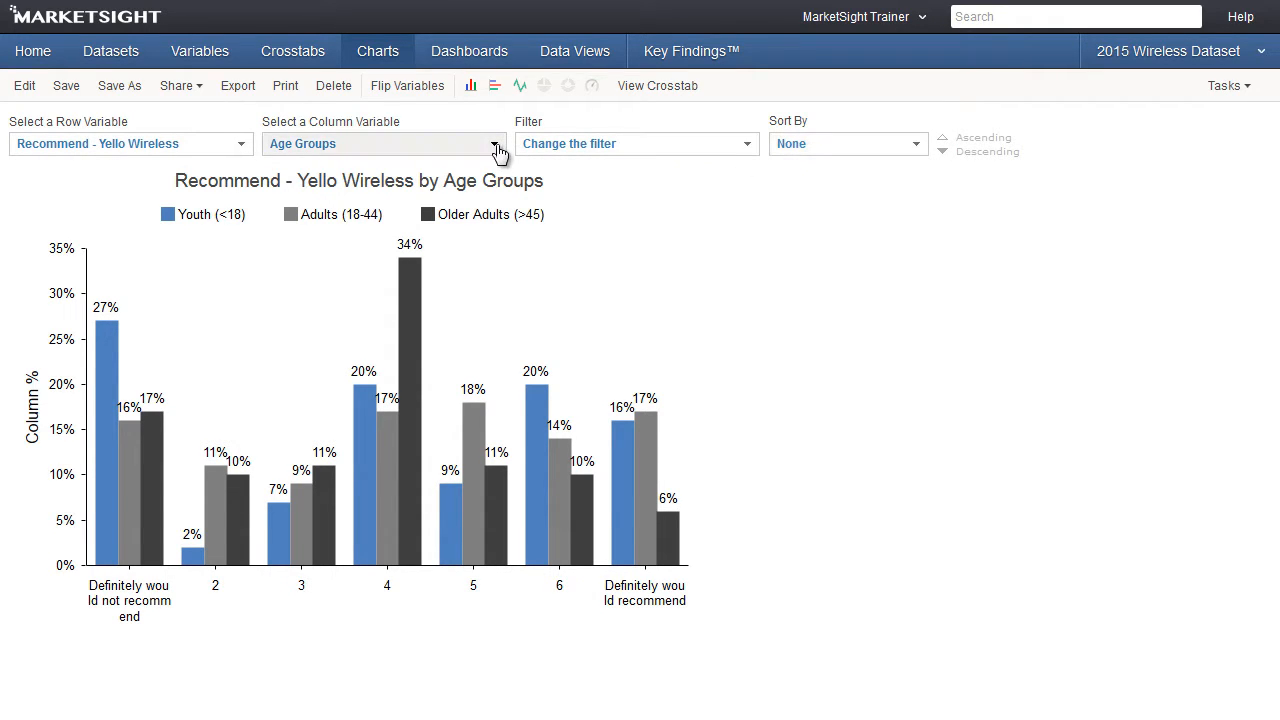
Switch the chart's column variable to Income Groups and back to Age Groups, and sort the chart by Total Column %
{"action": "left_click", "coordinate": [497, 148]}
{"action": "left_click", "coordinate": [421, 226]}
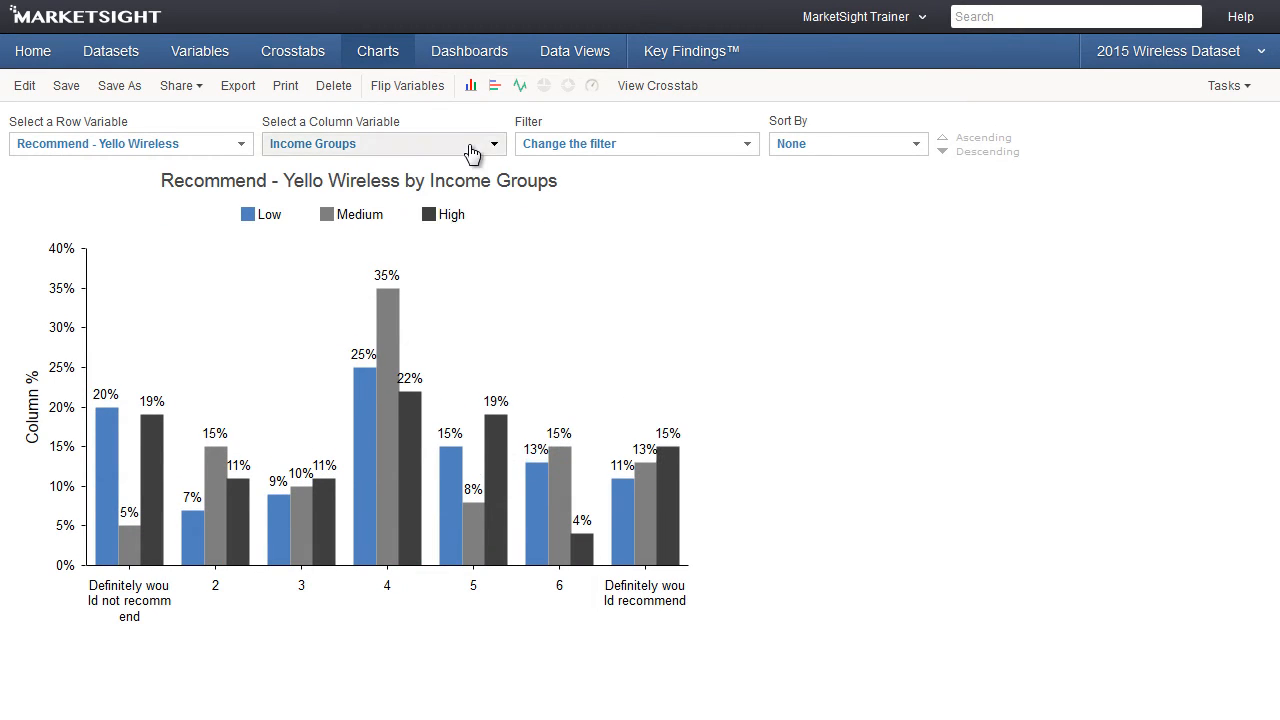
{"action": "left_click", "coordinate": [471, 150]}
{"action": "left_click", "coordinate": [440, 203]}
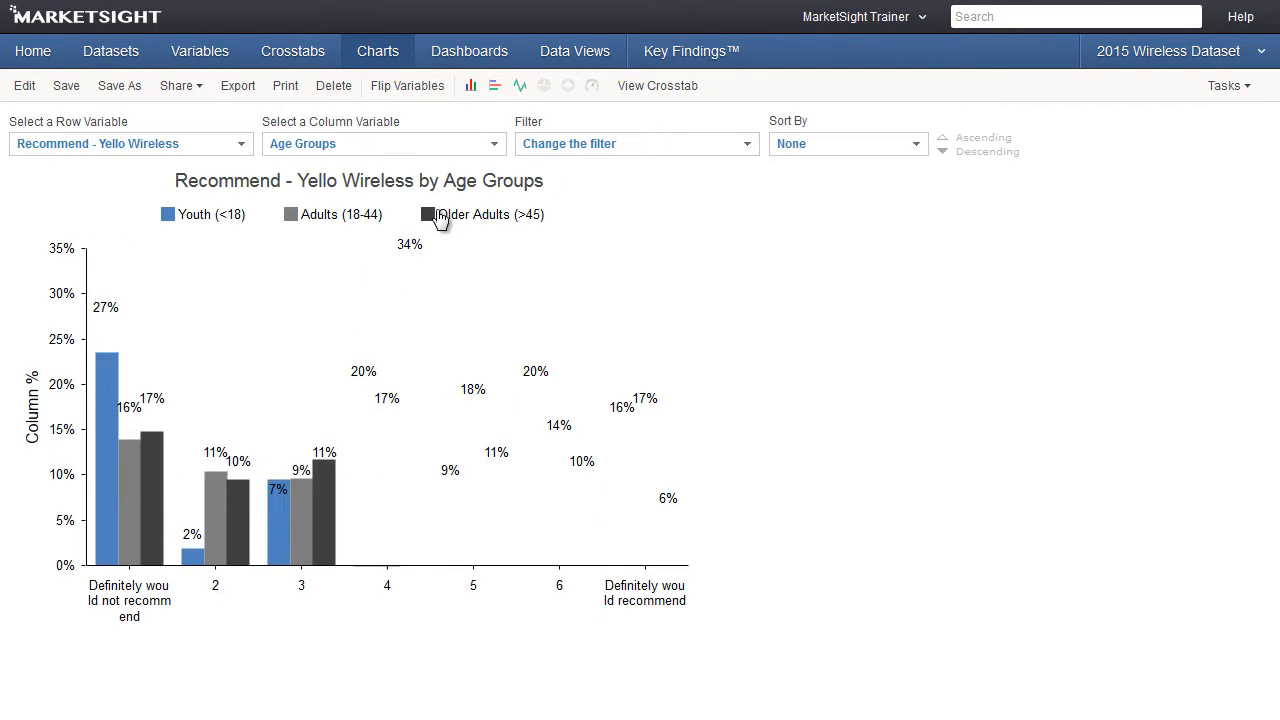
{"action": "left_click", "coordinate": [845, 148]}
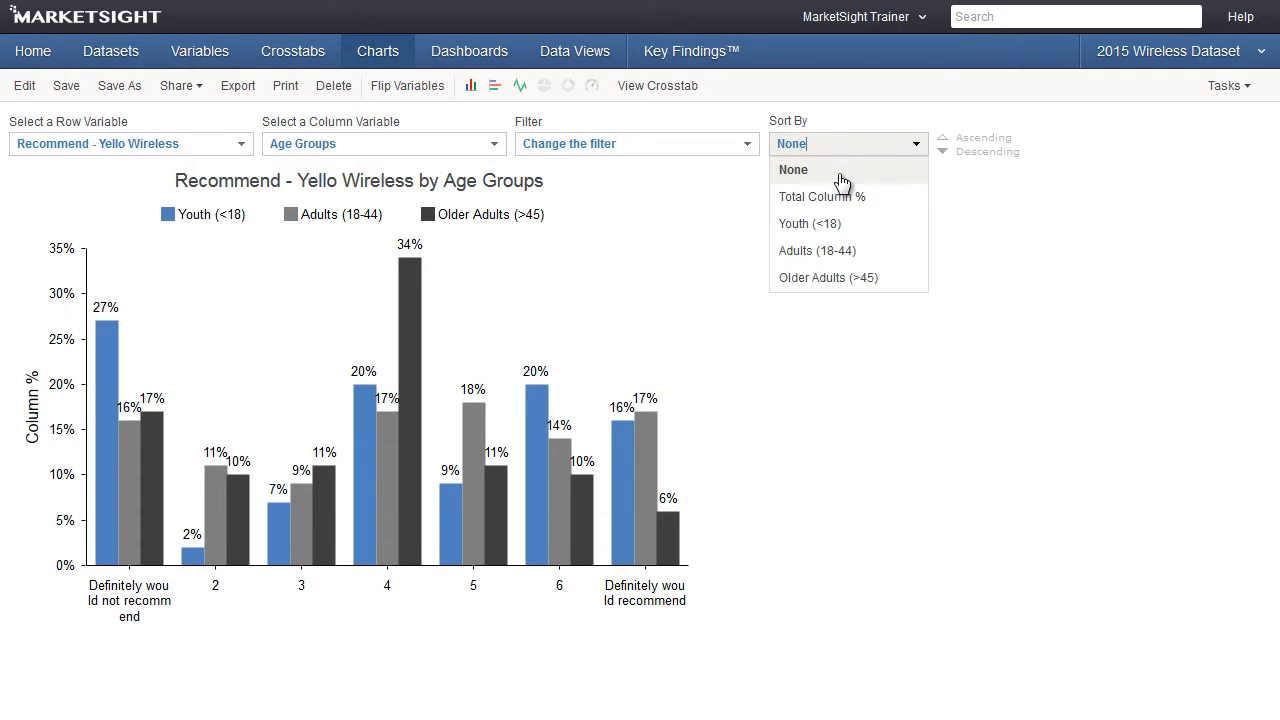
{"action": "left_click", "coordinate": [845, 198]}
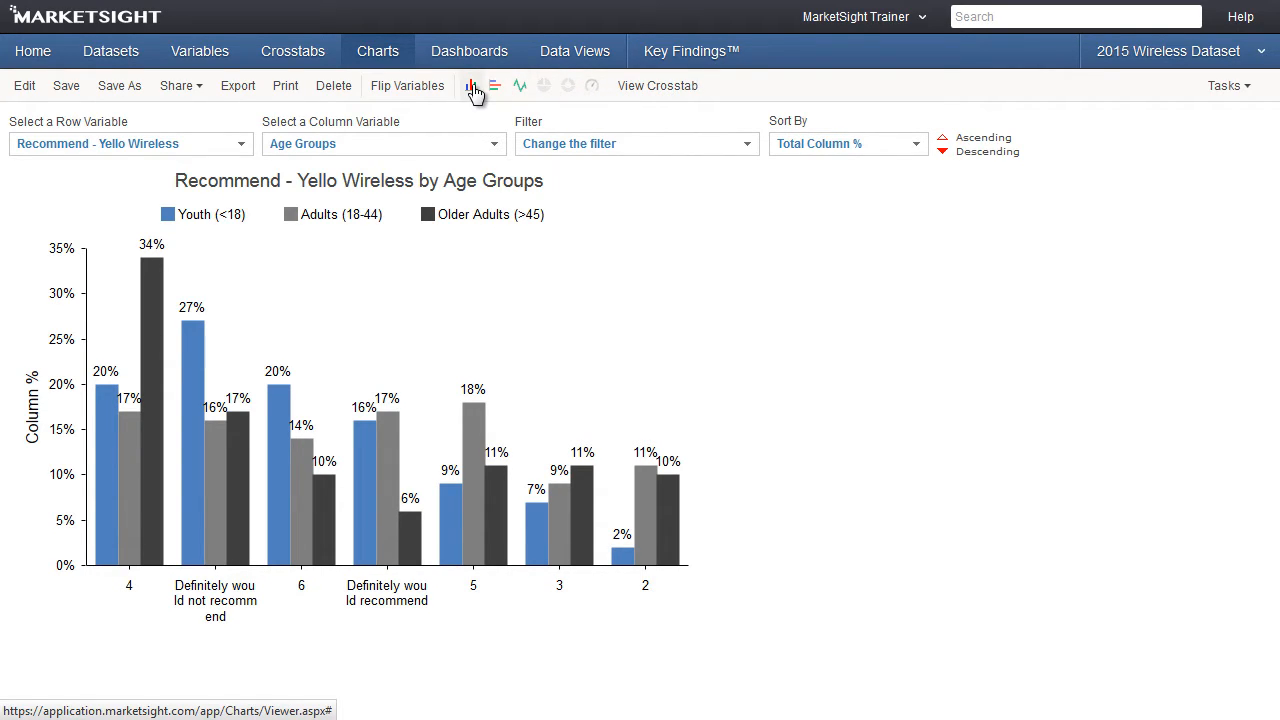
Flip the chart's row and column variables and save the chart
{"action": "left_click", "coordinate": [428, 90]}
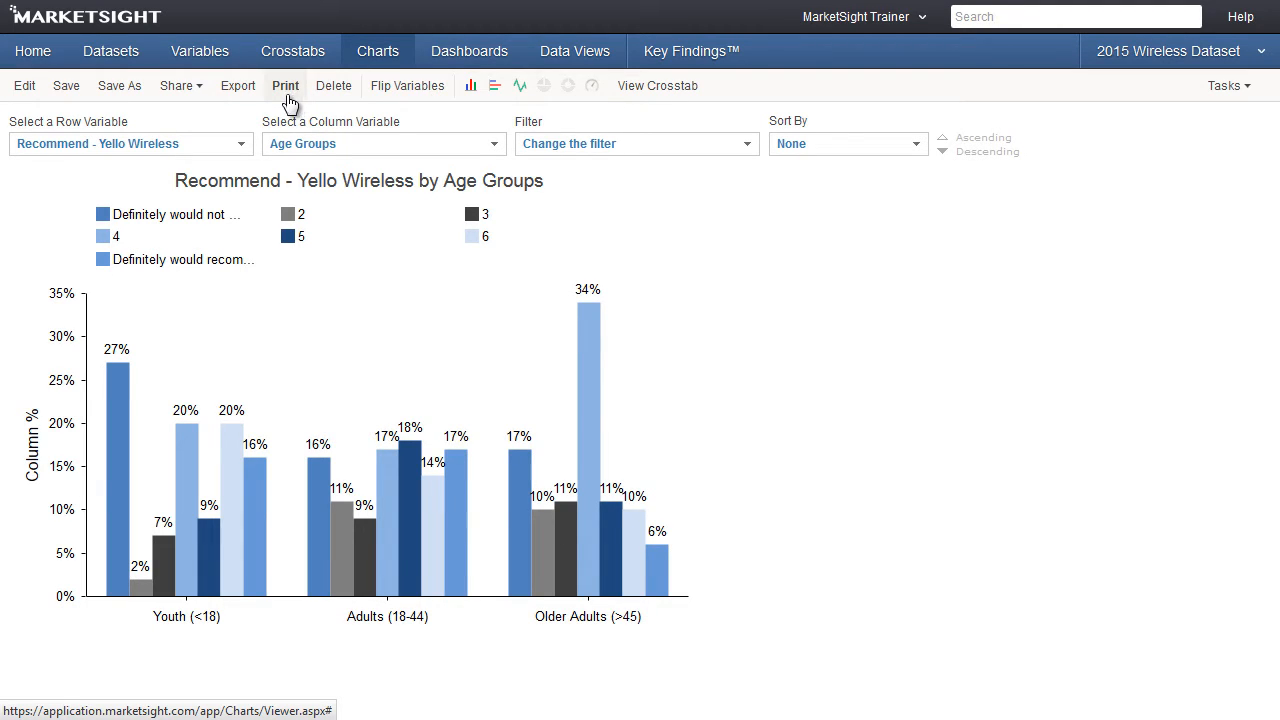
{"action": "left_click", "coordinate": [66, 90]}
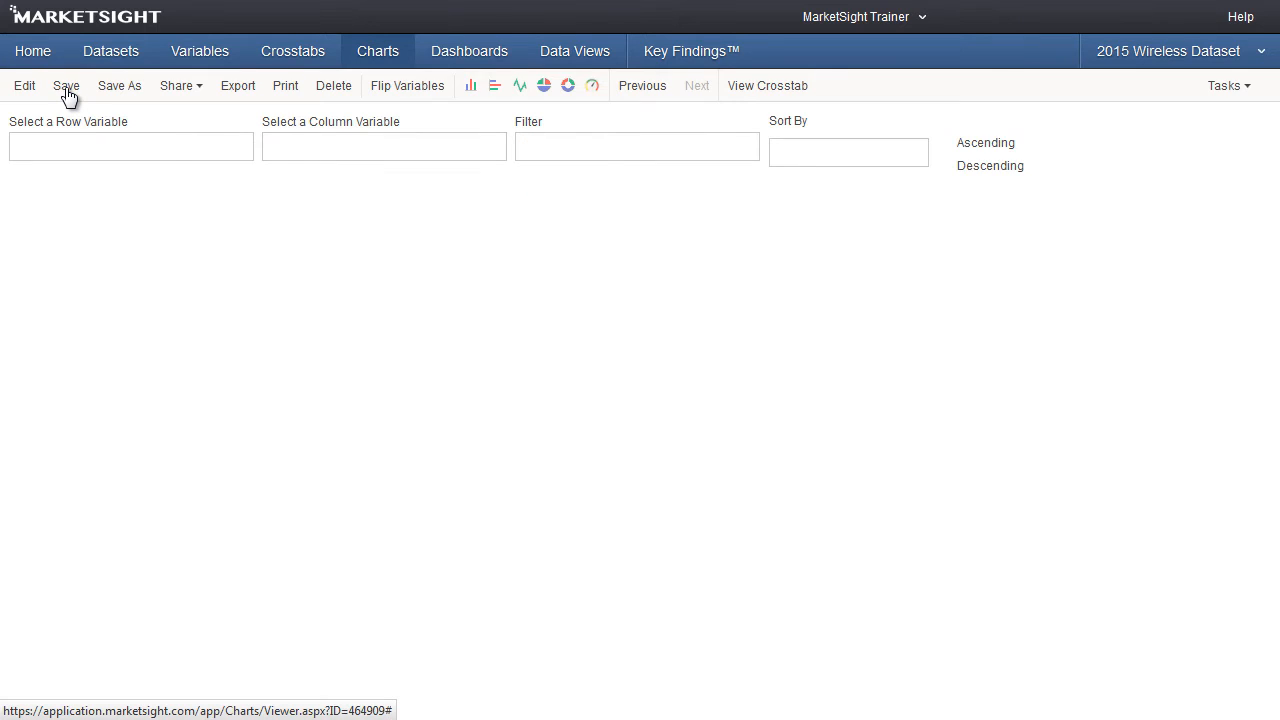
{"action": "left_click", "coordinate": [206, 99]}
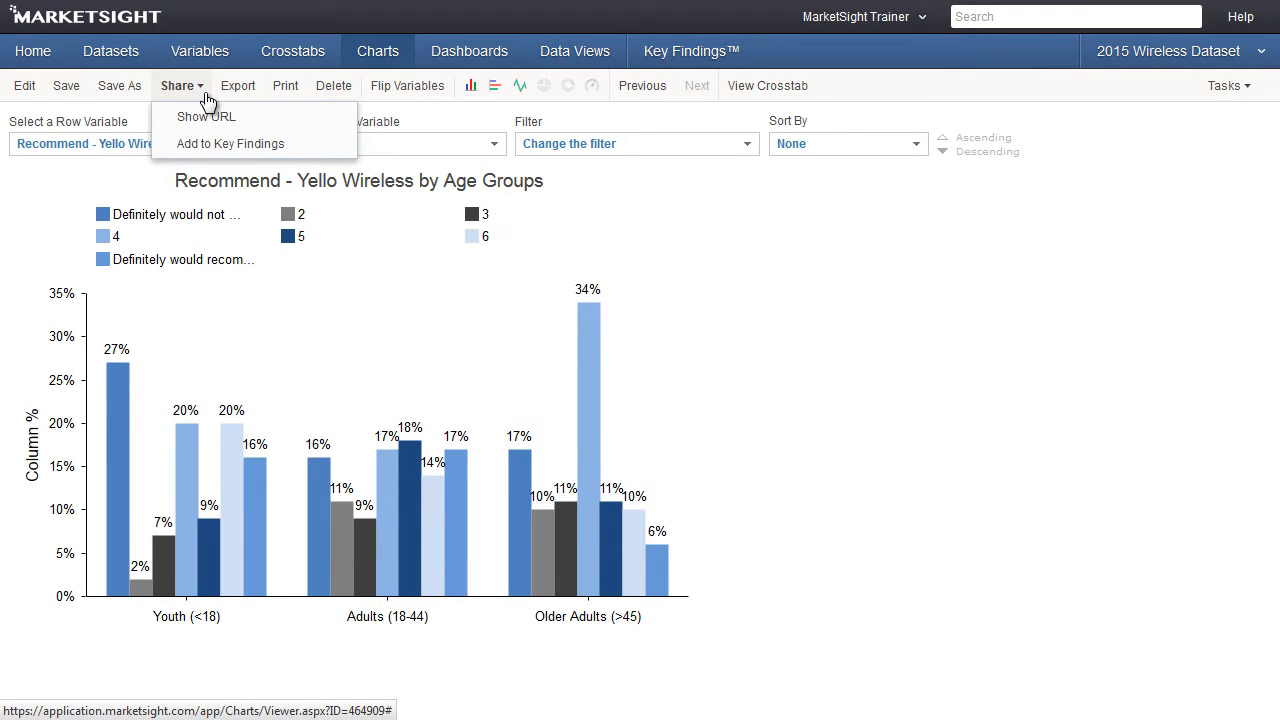
{"action": "left_click", "coordinate": [206, 99]}
Reopen the chart for editing and review the available column variable and calculation choices in its data settings
{"action": "left_click", "coordinate": [20, 90]}
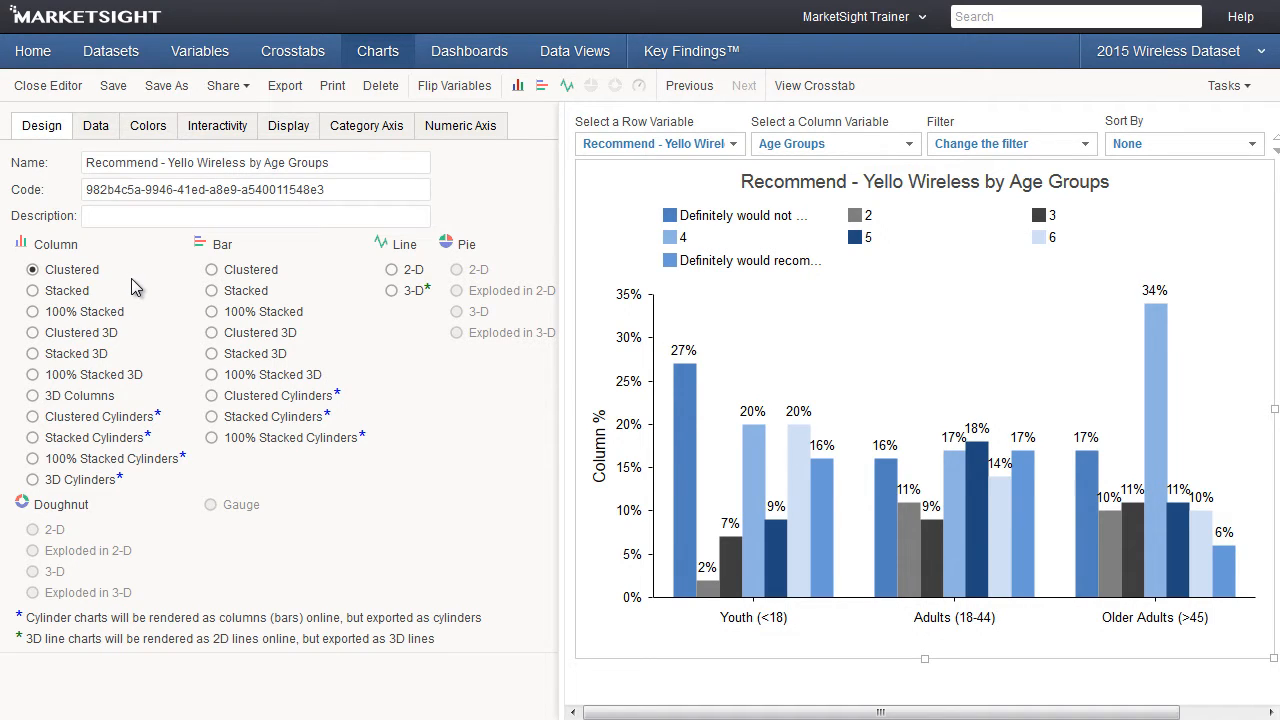
{"action": "left_click", "coordinate": [97, 138]}
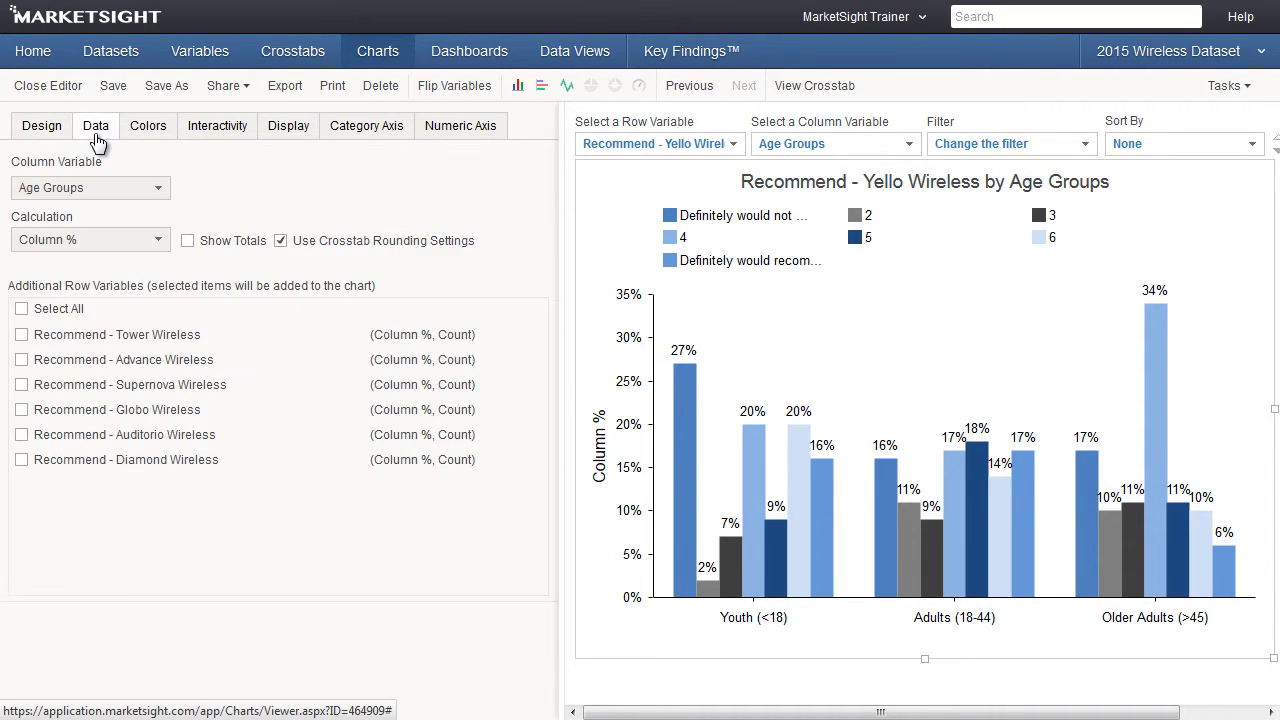
{"action": "left_click", "coordinate": [139, 197]}
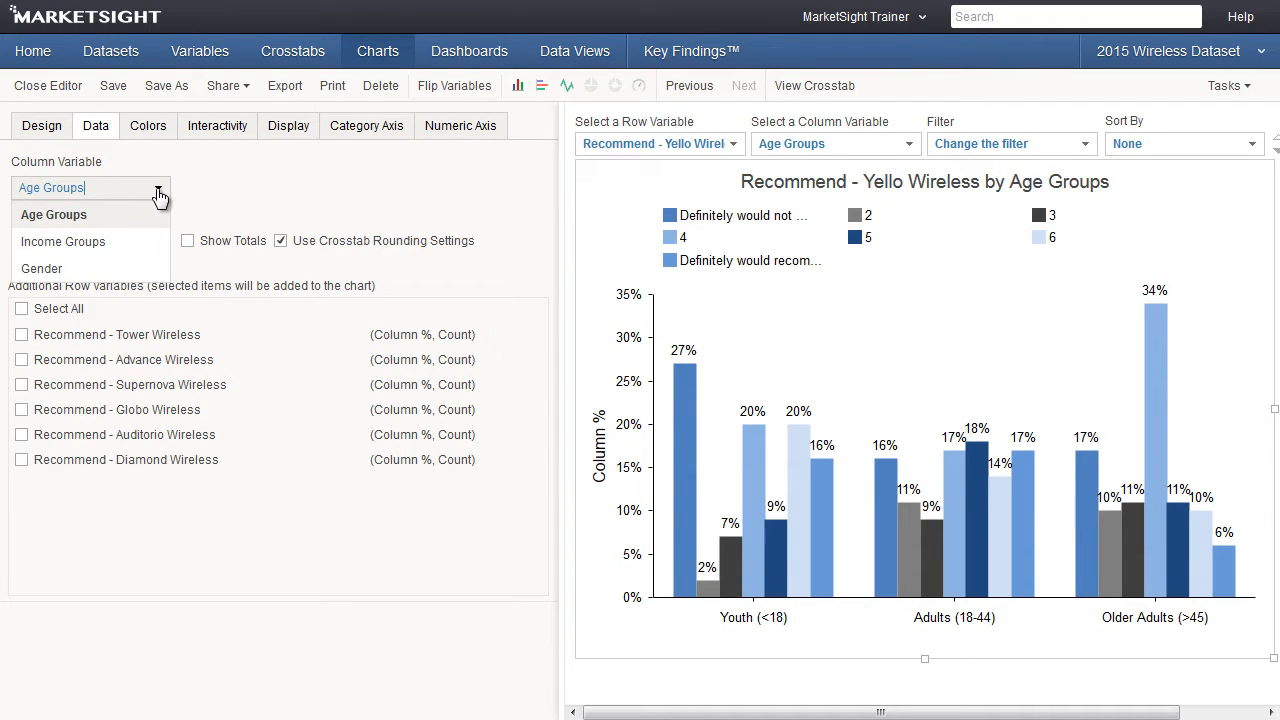
{"action": "left_click", "coordinate": [158, 195]}
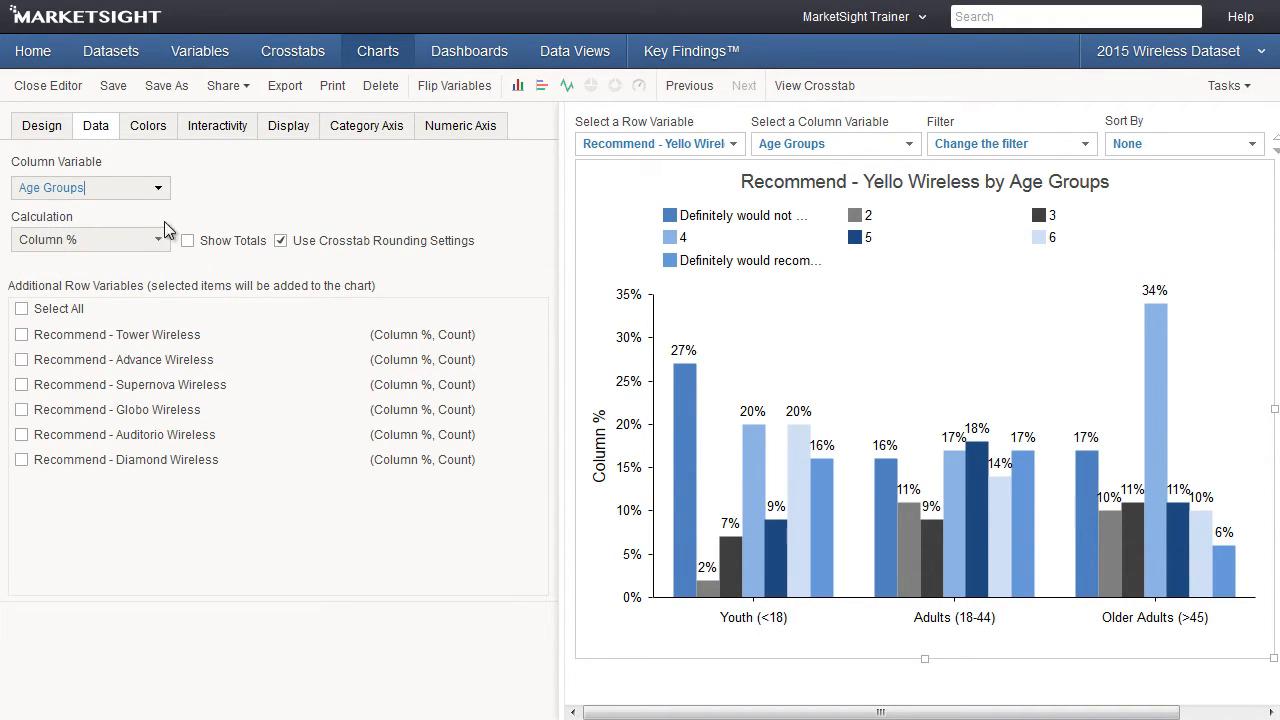
{"action": "left_click", "coordinate": [162, 245]}
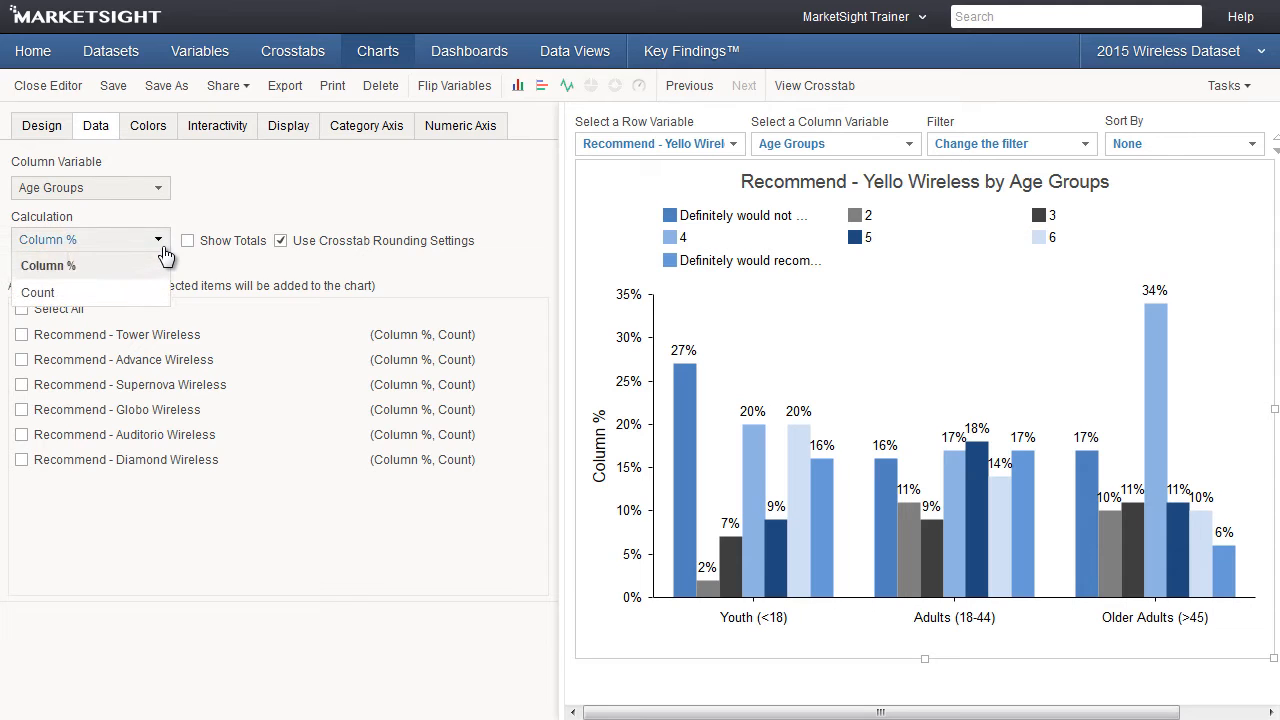
{"action": "left_click", "coordinate": [165, 255]}
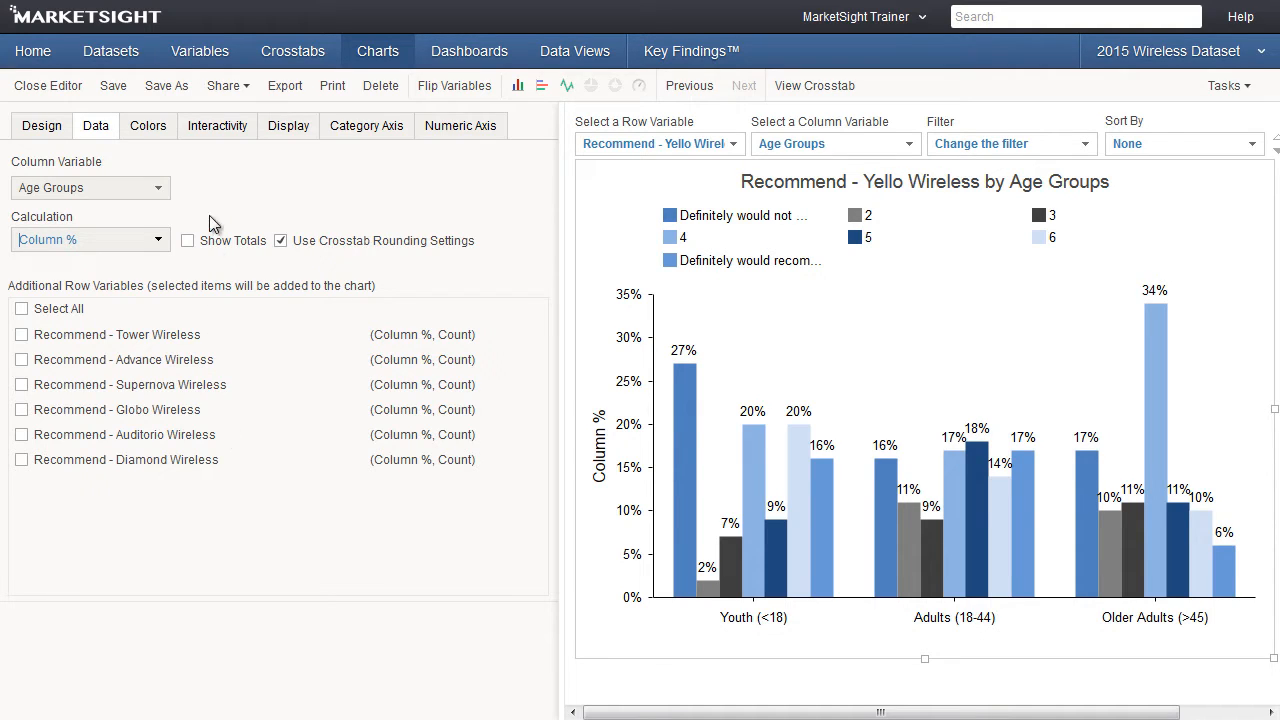
Change the interactive column variable selector's label to "Select a Demographic"
{"action": "left_click", "coordinate": [219, 134]}
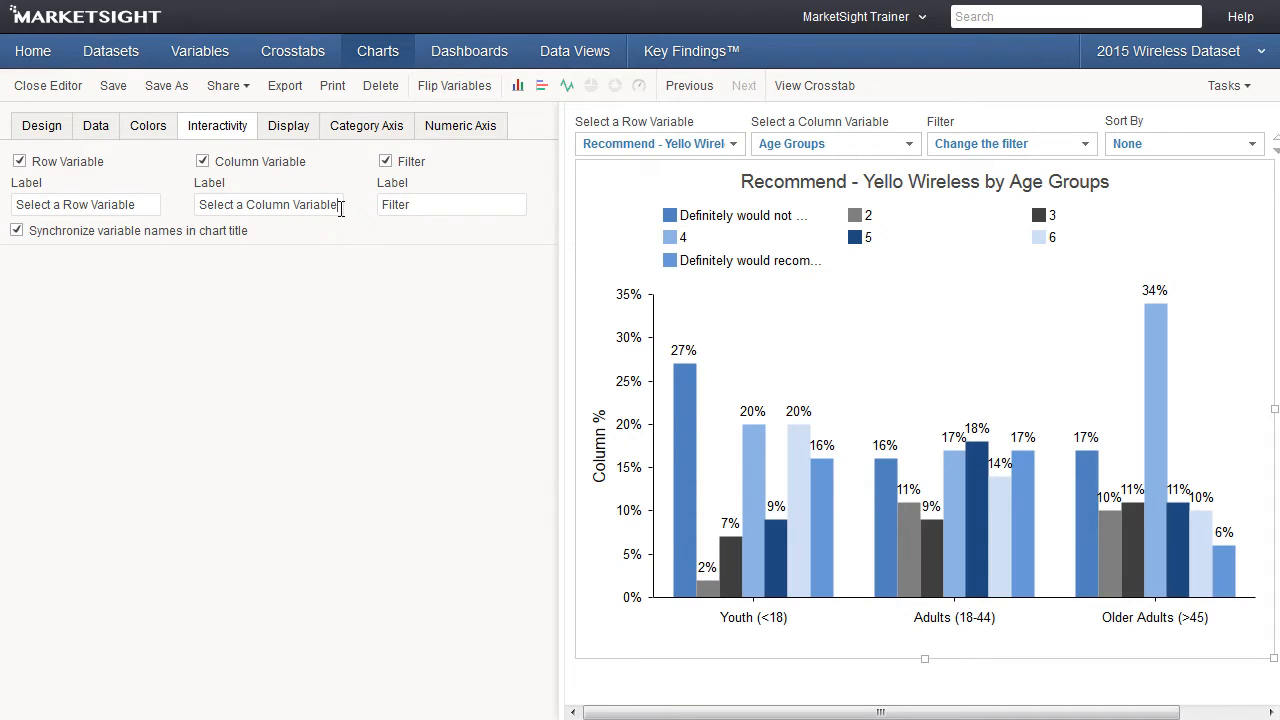
{"action": "left_click_drag", "start_coordinate": [338, 205], "coordinate": [180, 210]}
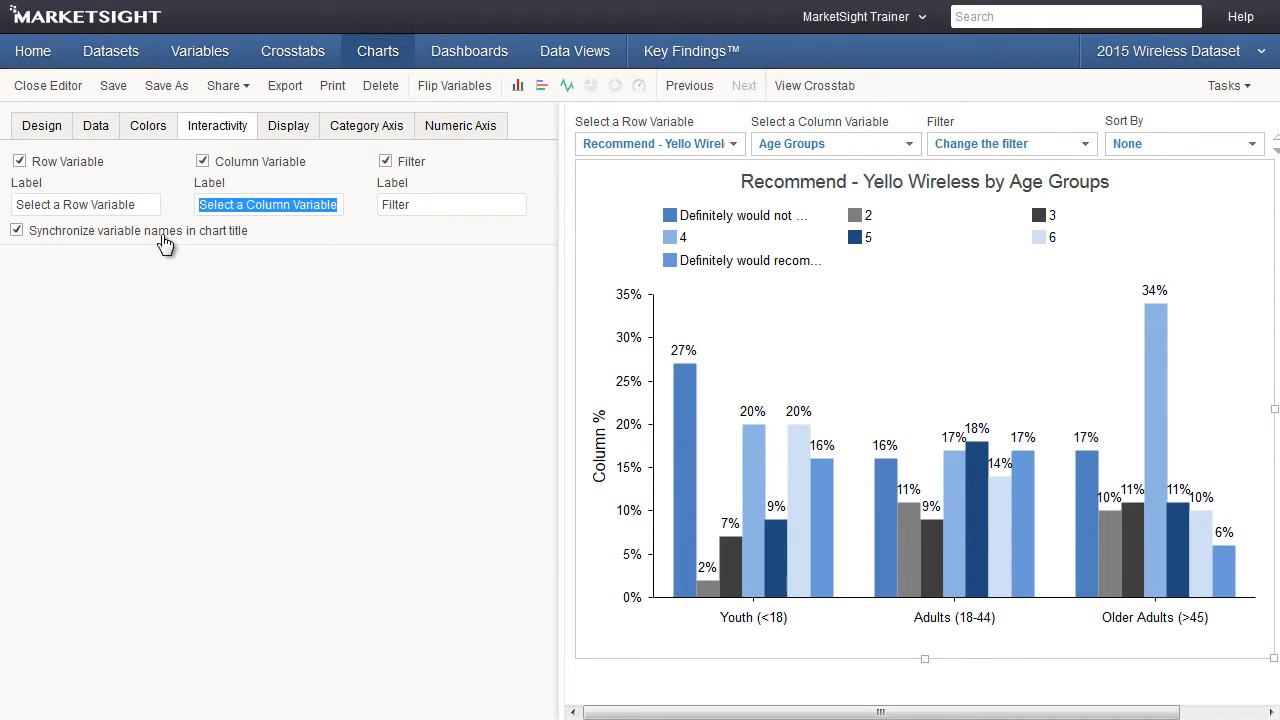
{"action": "key", "text": "BackSpace"}
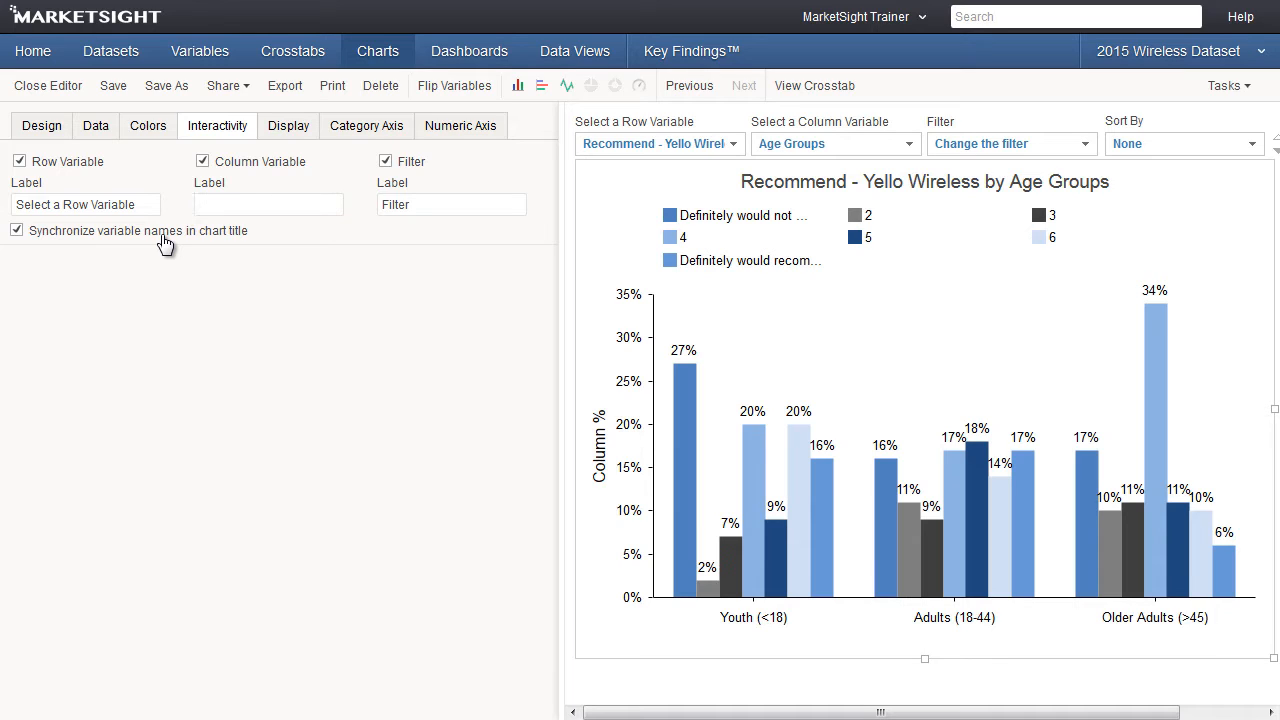
{"action": "type", "text": "Select a Demographic"}
Apply the Custom color palette to the chart and change the palette's first color to dark yellow
{"action": "left_click", "coordinate": [148, 132]}
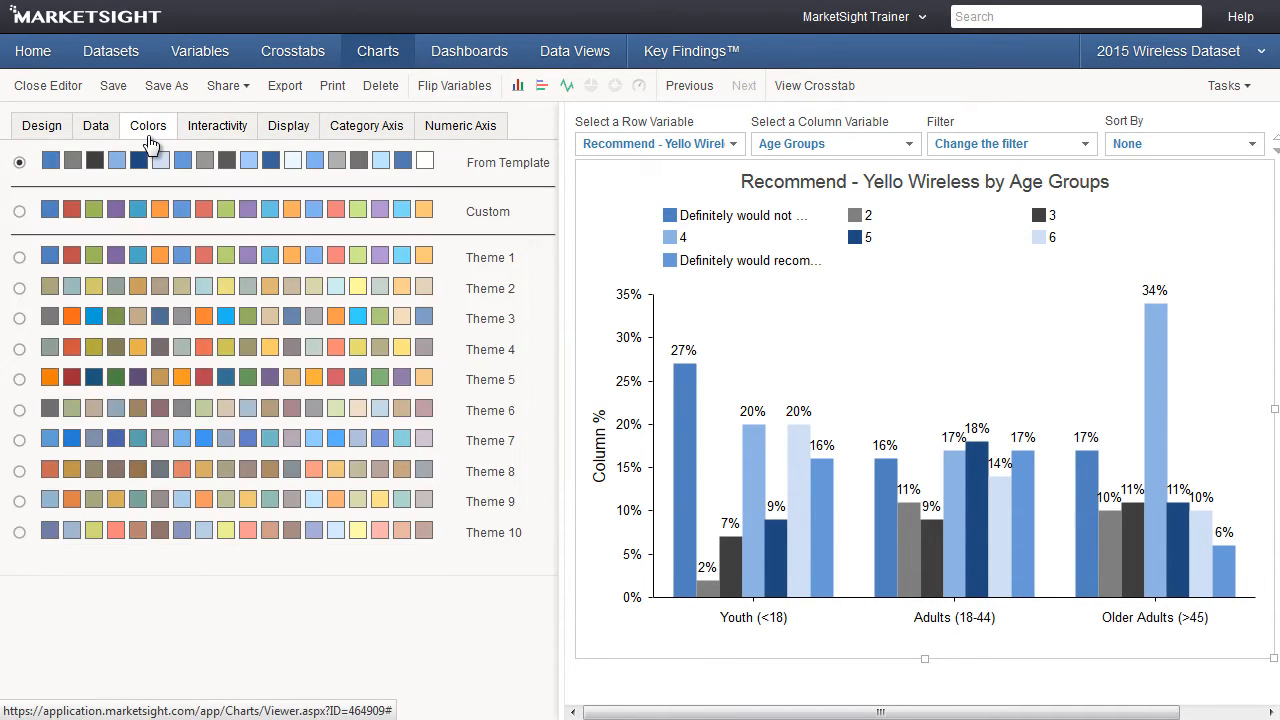
{"action": "left_click", "coordinate": [19, 212]}
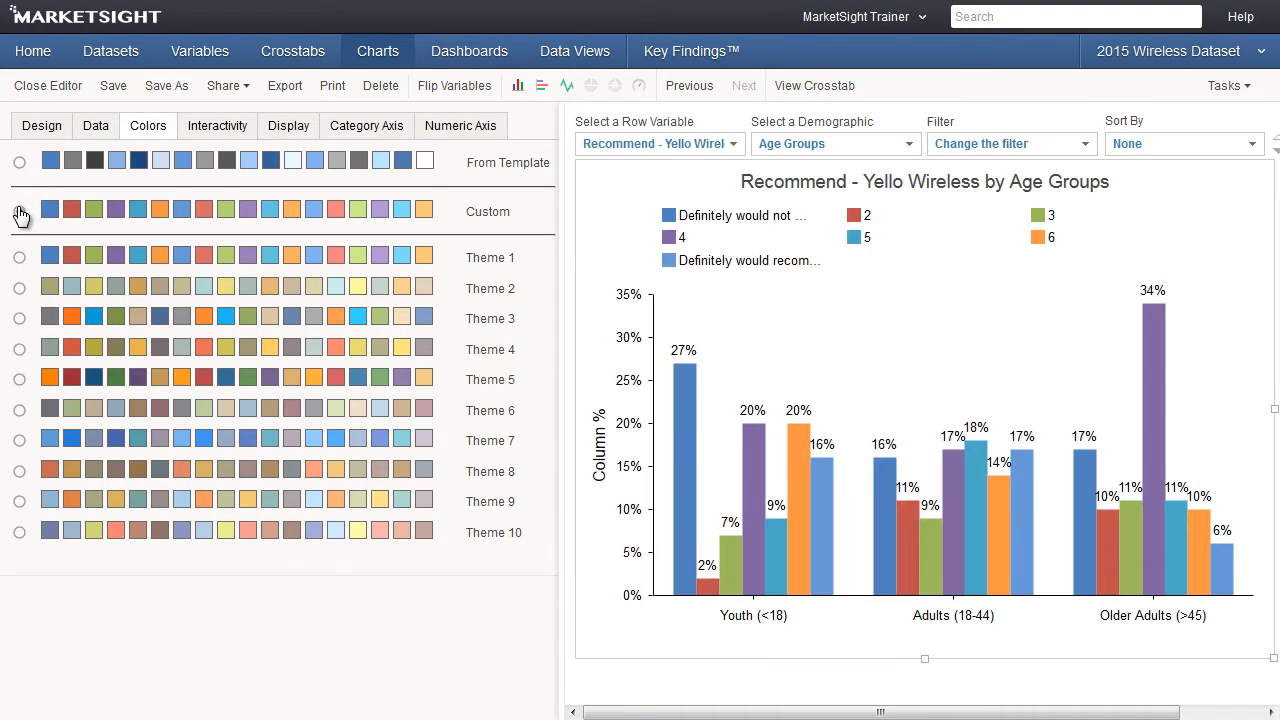
{"action": "left_click", "coordinate": [857, 17]}
{"action": "left_click", "coordinate": [51, 211]}
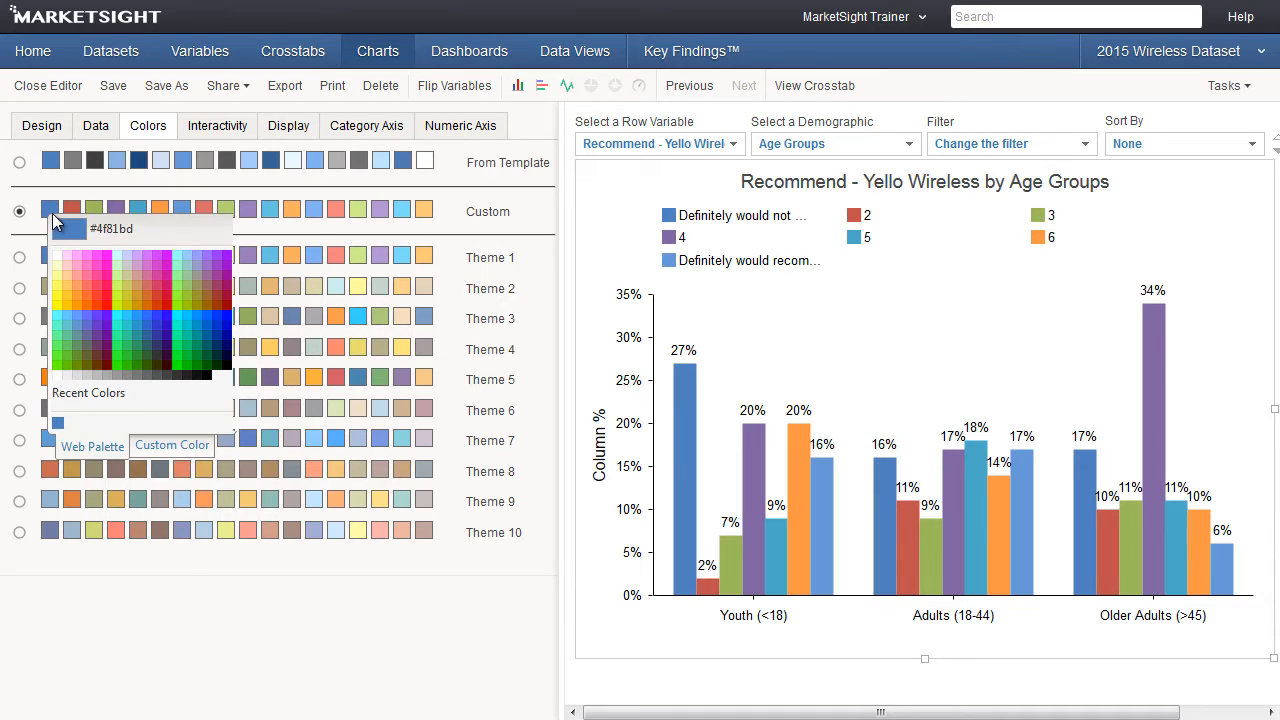
{"action": "left_click", "coordinate": [141, 314]}
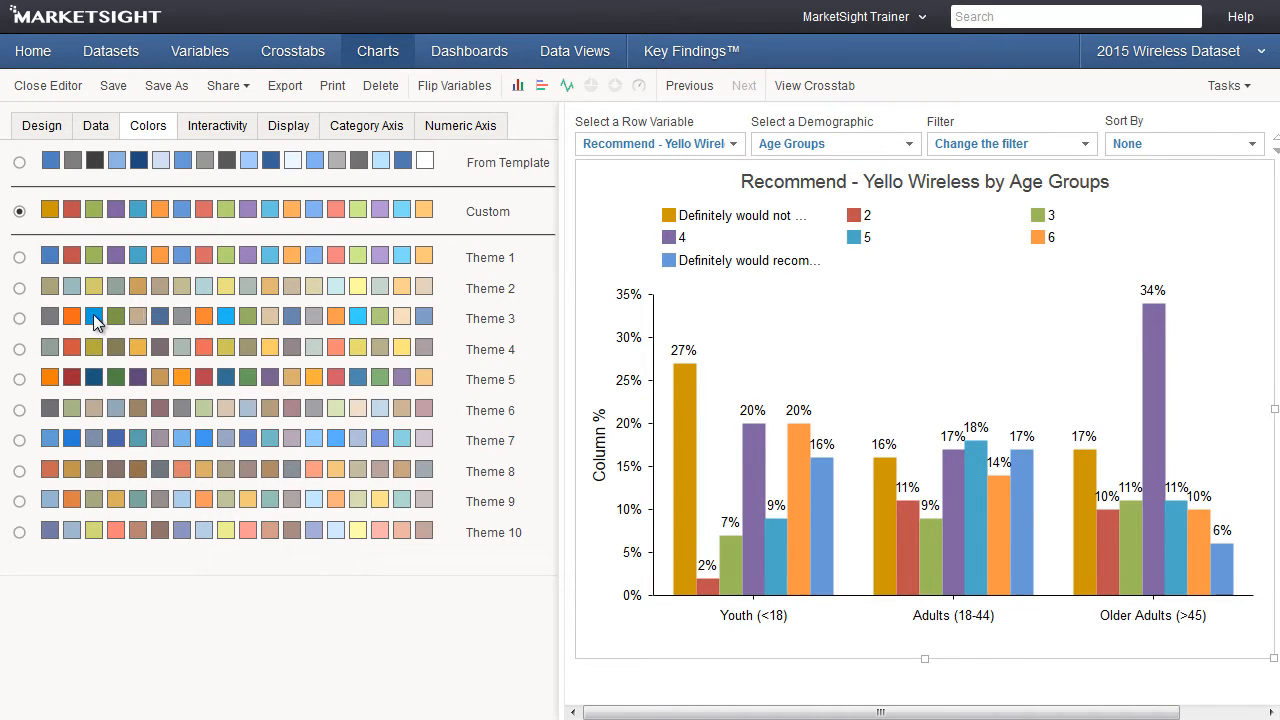
Apply the Theme 5 color palette to the chart and save it
{"action": "left_click", "coordinate": [19, 380]}
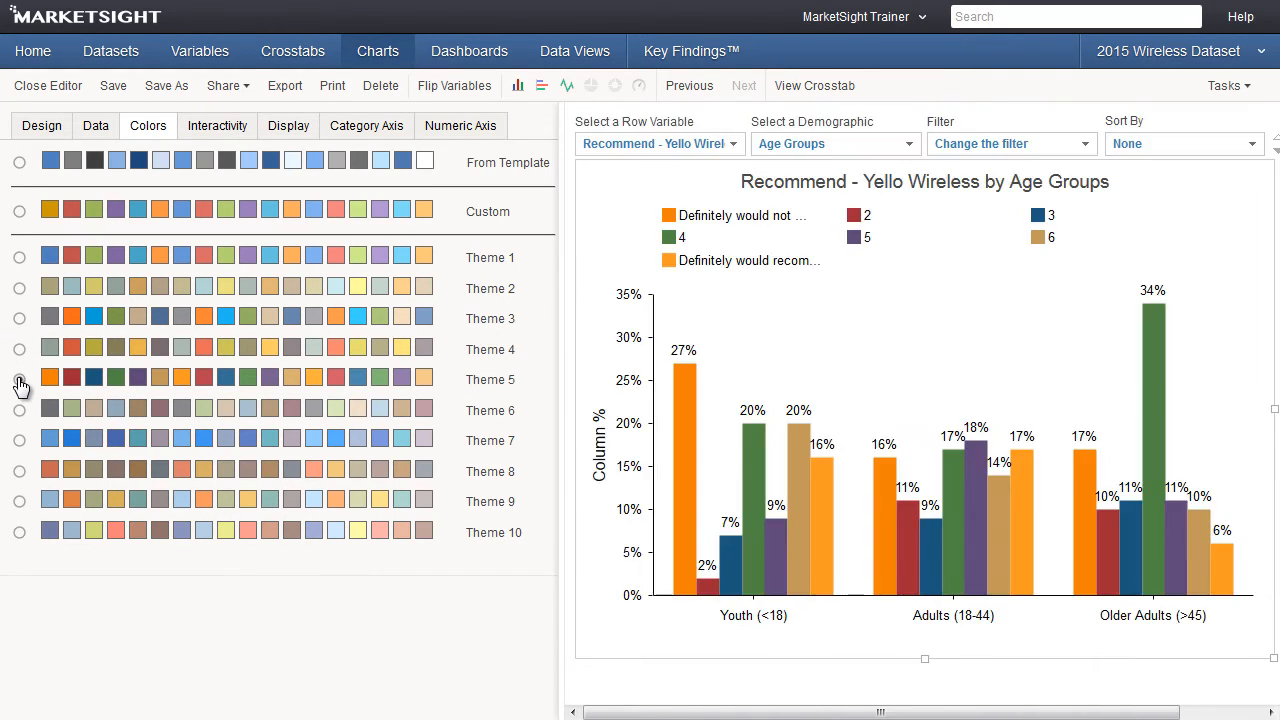
{"action": "left_click", "coordinate": [113, 87]}
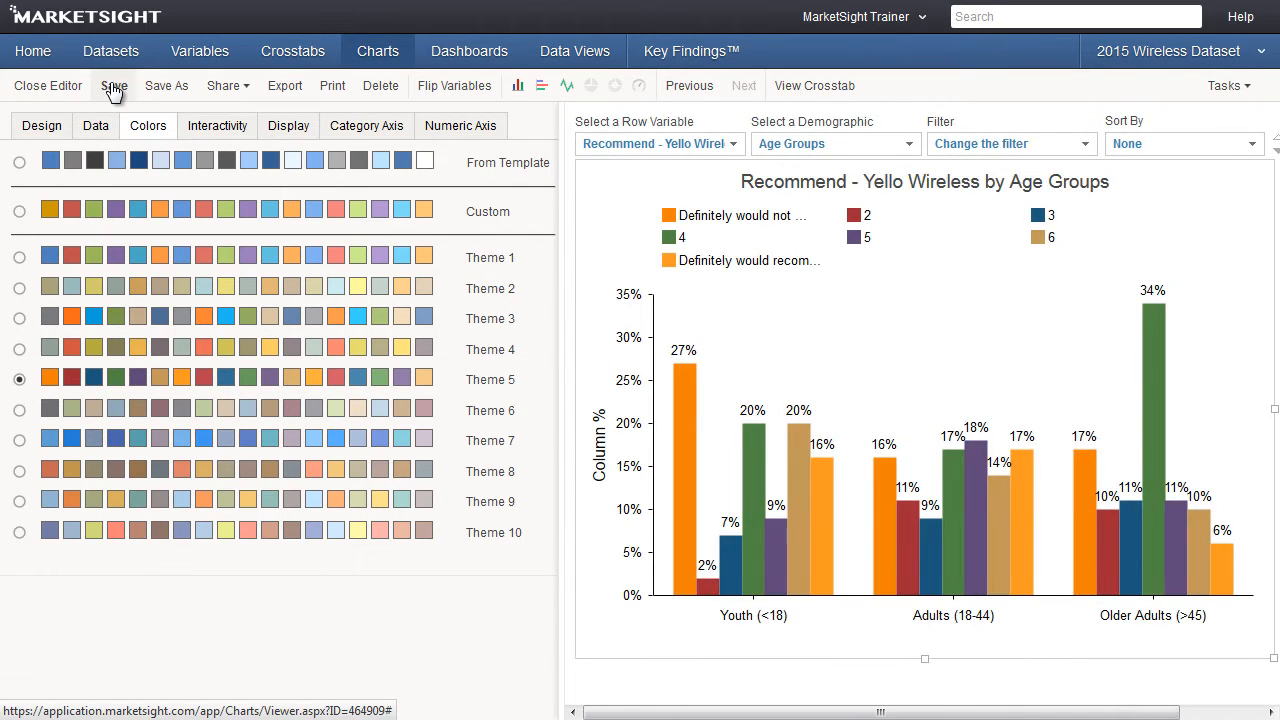
Turn off the use of template chart options in the display settings and examine the marked Title and Value Labels options
{"action": "left_click", "coordinate": [285, 130]}
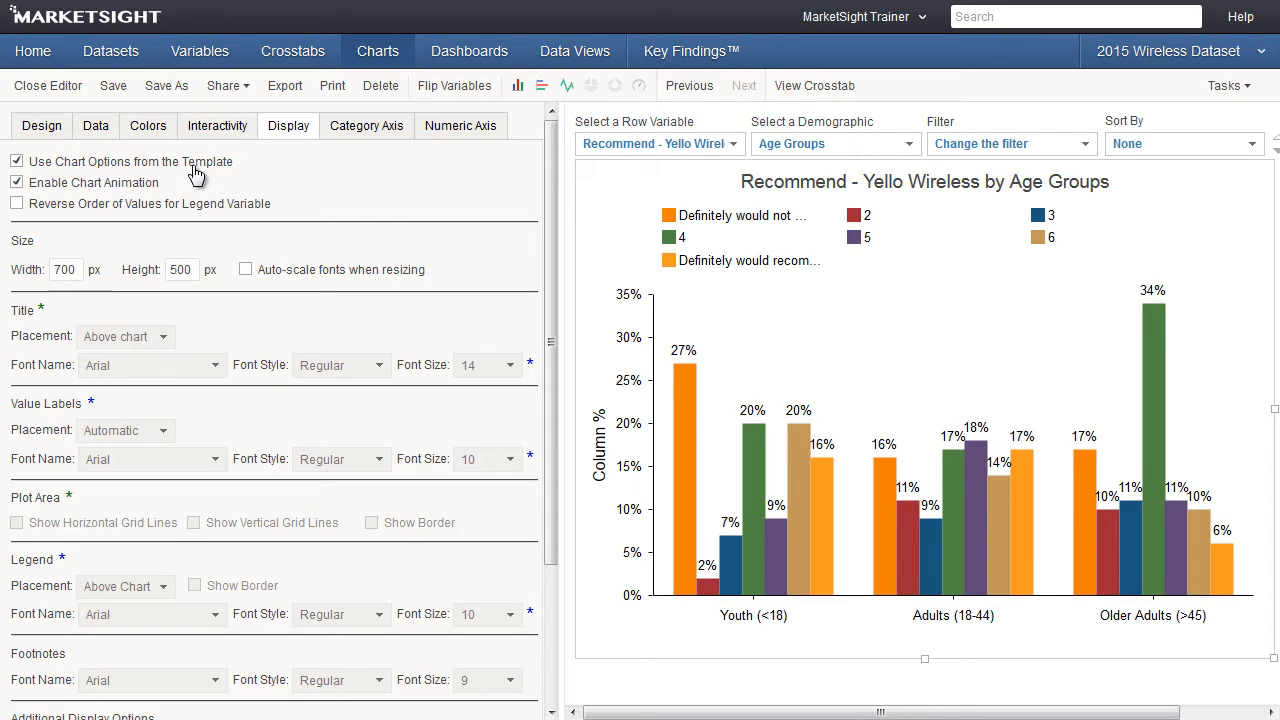
{"action": "left_click", "coordinate": [17, 178]}
{"action": "left_click", "coordinate": [16, 166]}
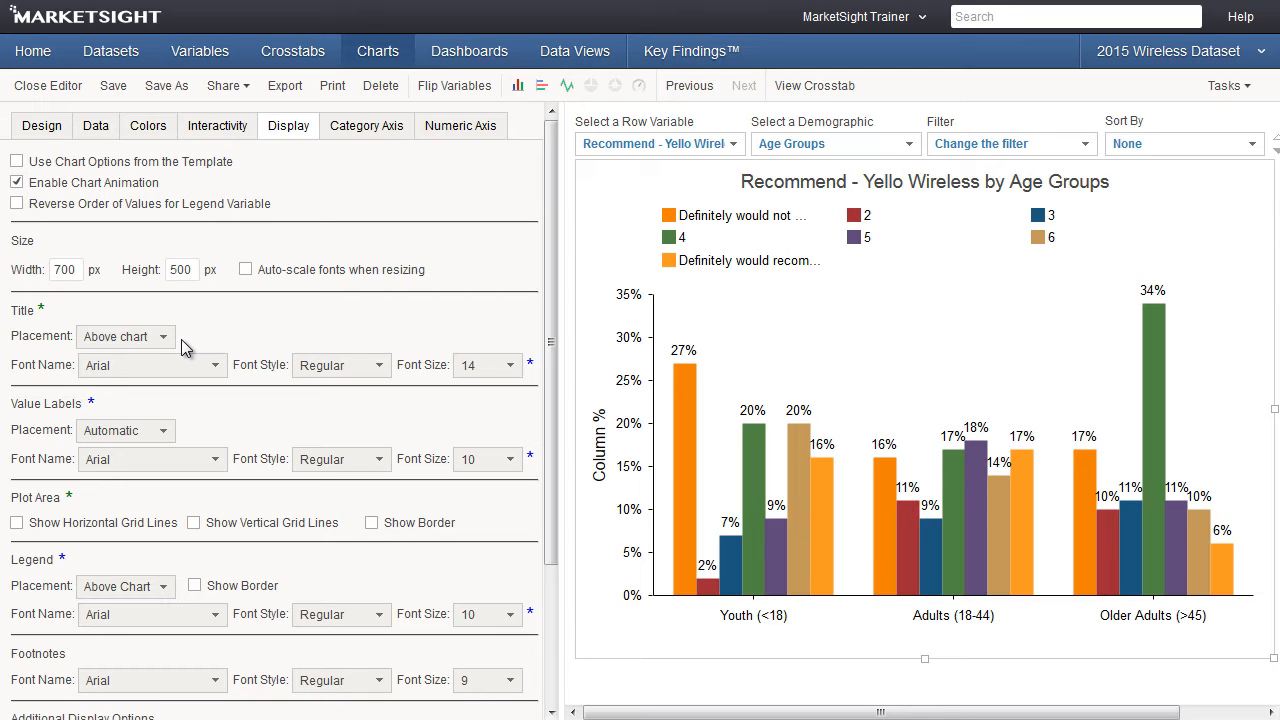
{"action": "double_click", "coordinate": [43, 314]}
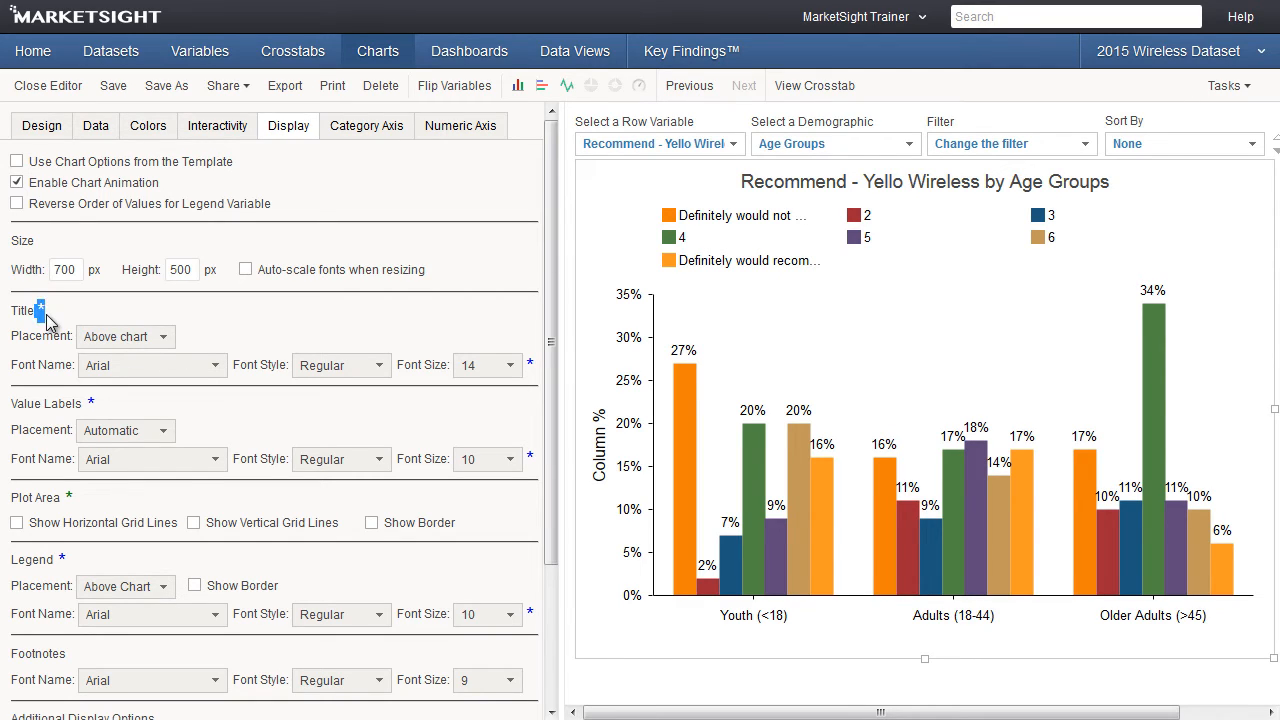
{"action": "double_click", "coordinate": [87, 404]}
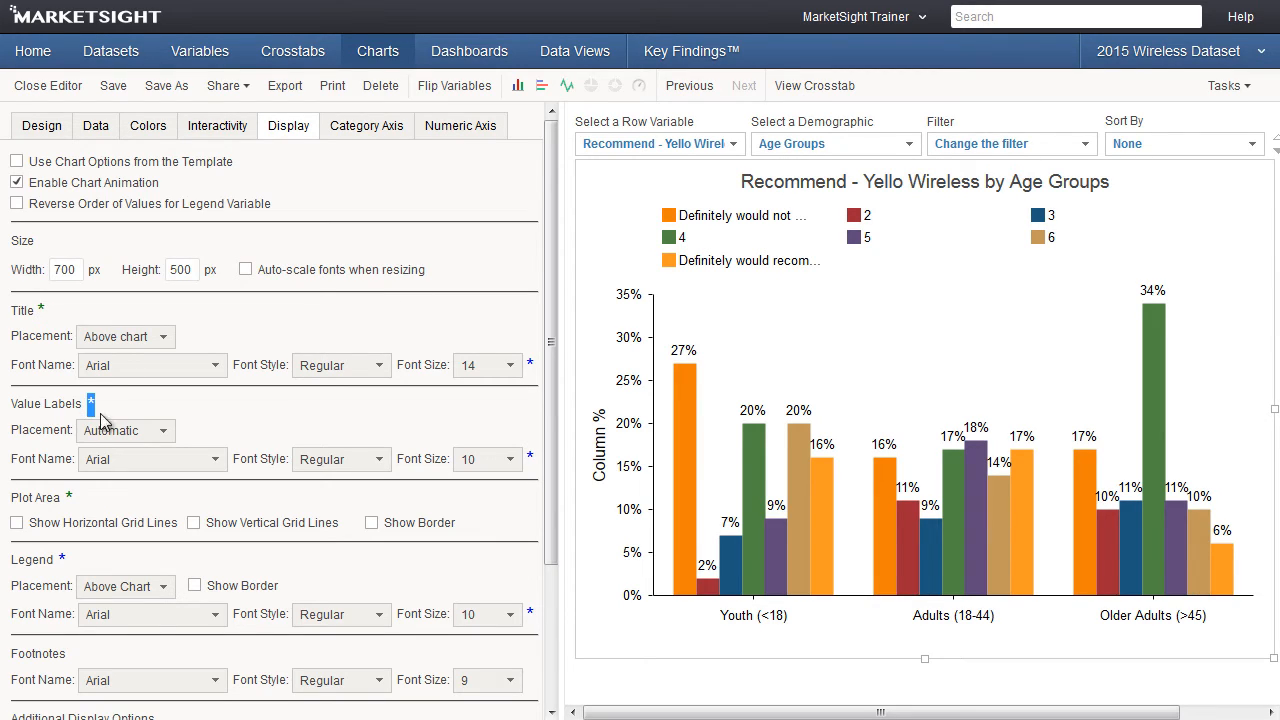
Set the font size of the chart title to 16
{"action": "left_click", "coordinate": [117, 403]}
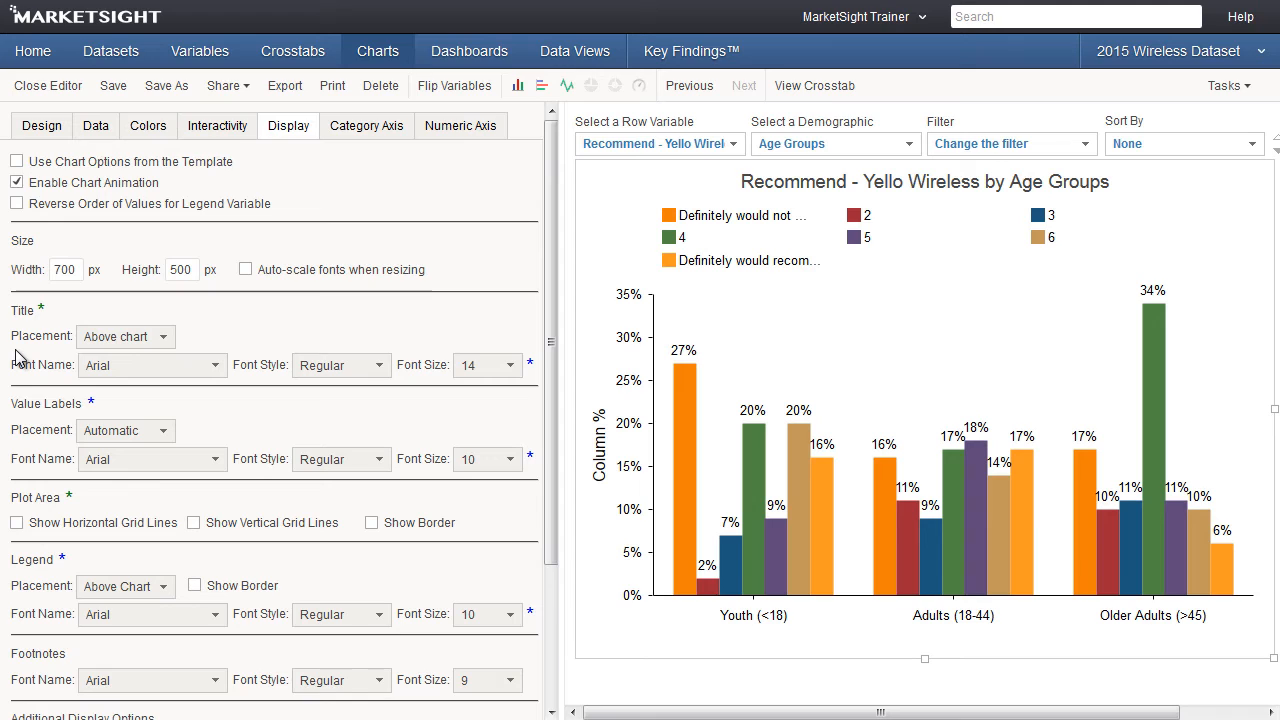
{"action": "left_click", "coordinate": [509, 366]}
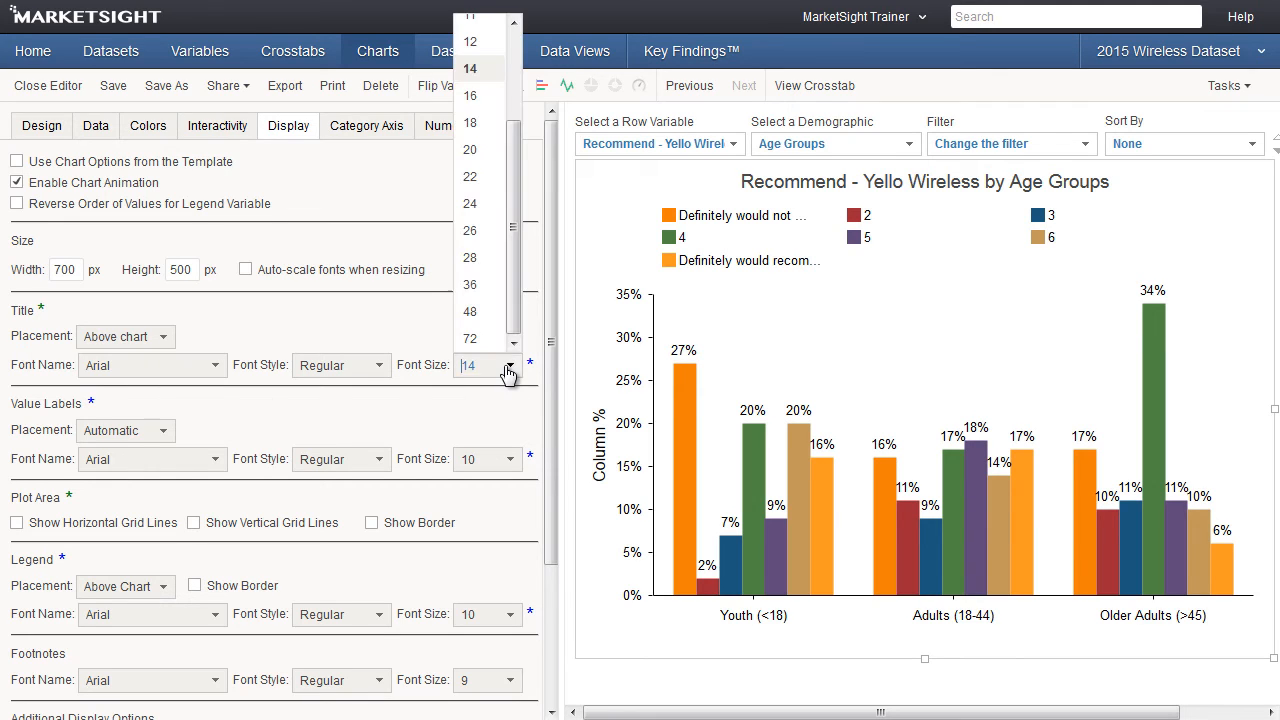
{"action": "left_click", "coordinate": [471, 100]}
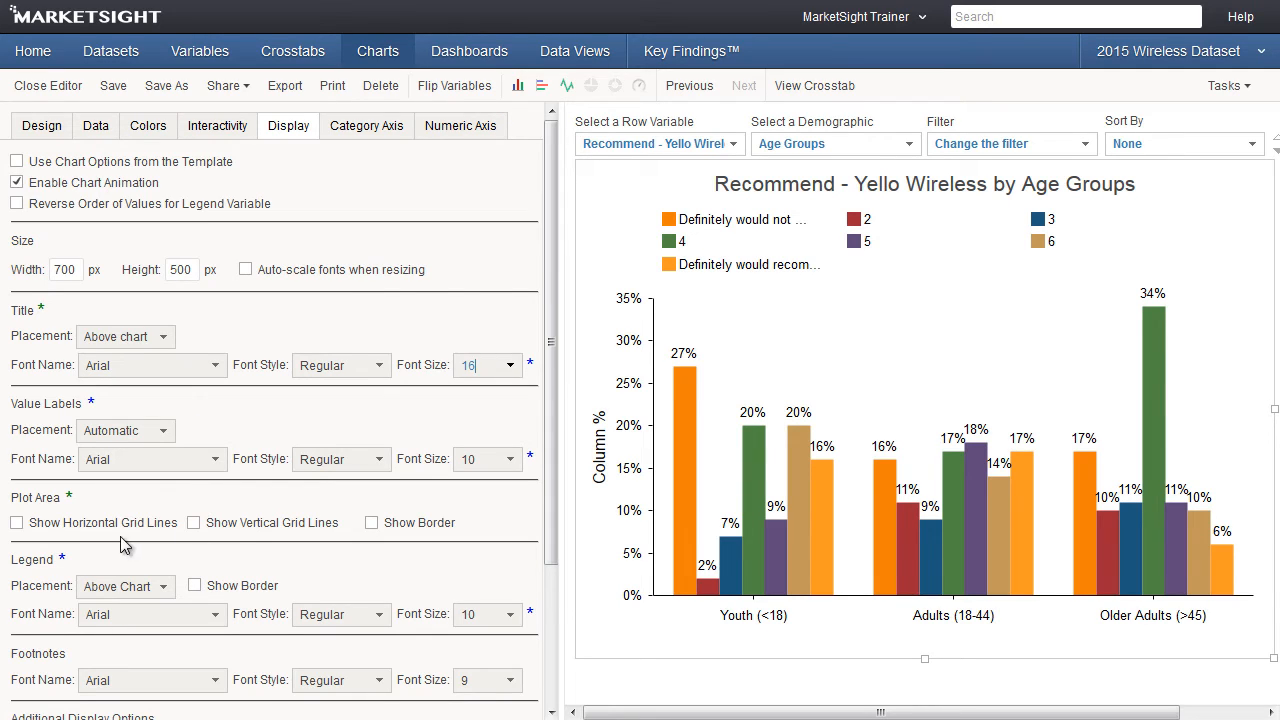
Show horizontal grid lines, vertical grid lines and a border in the plot area, and examine the additional display options
{"action": "left_click", "coordinate": [57, 528]}
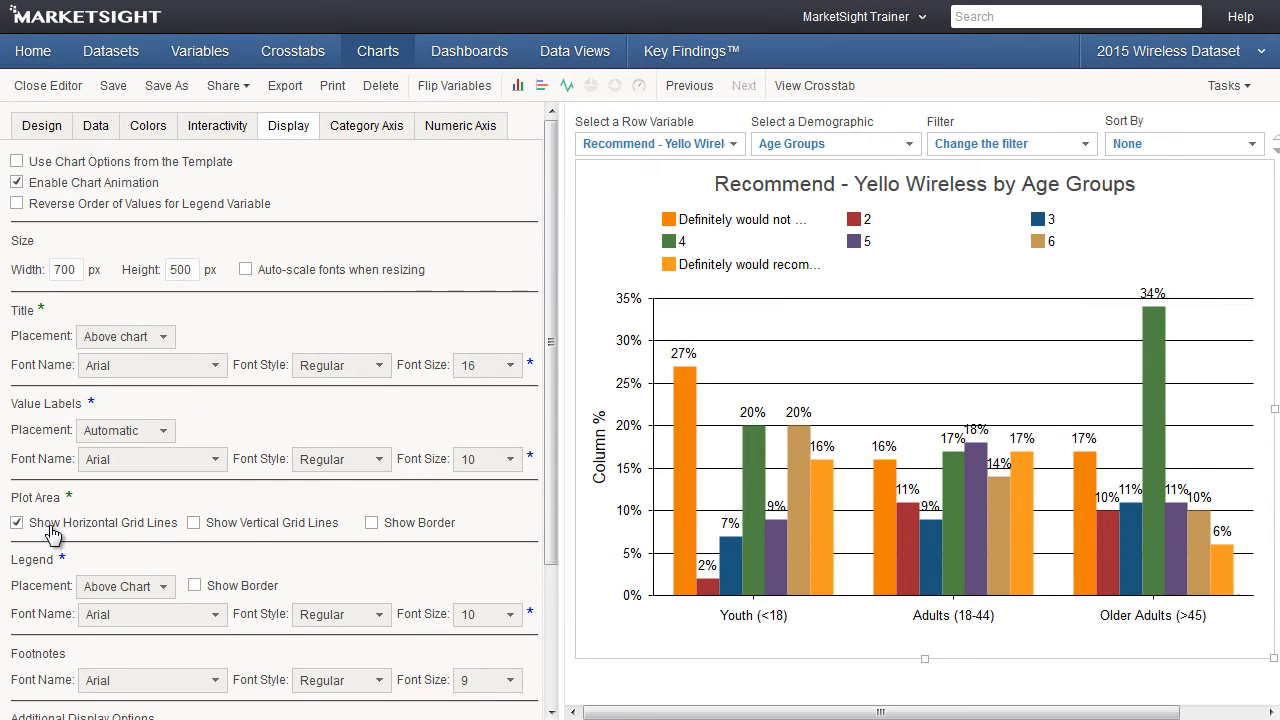
{"action": "left_click", "coordinate": [193, 522]}
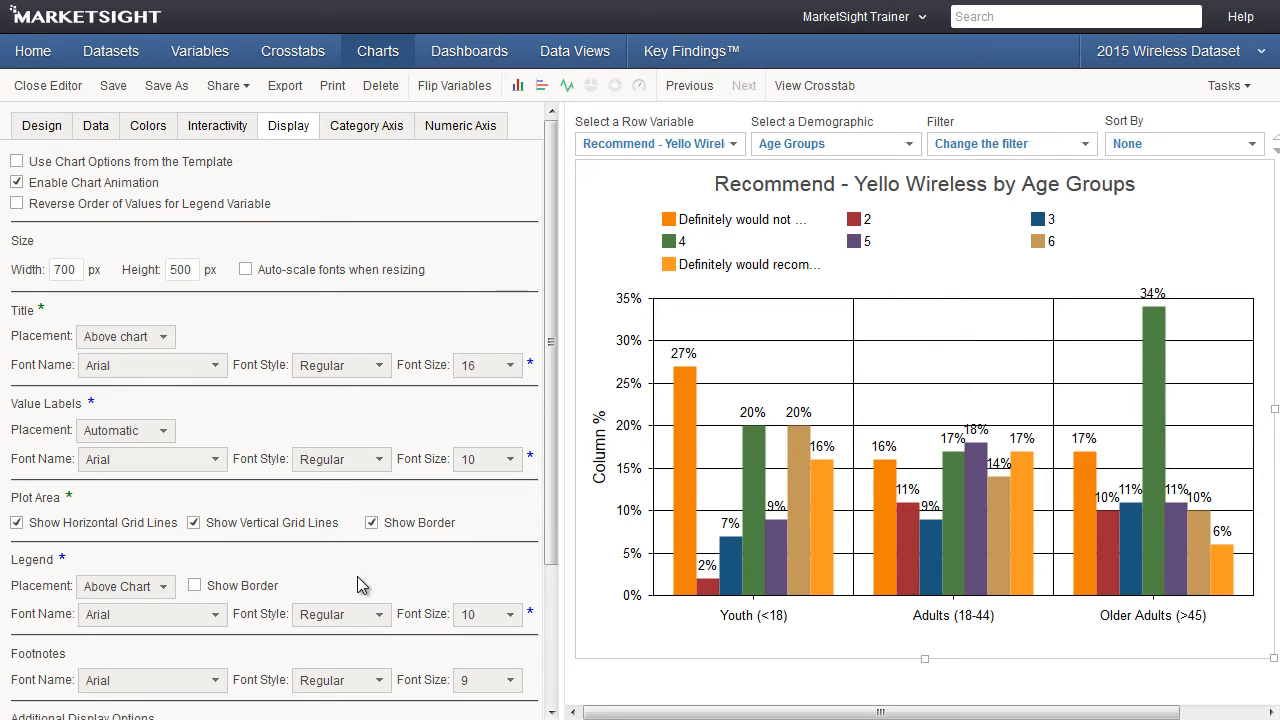
{"action": "scroll", "coordinate": [362, 580], "scroll_direction": "down", "scroll_amount": 1}
{"action": "scroll", "coordinate": [362, 580], "scroll_direction": "down", "scroll_amount": 3}
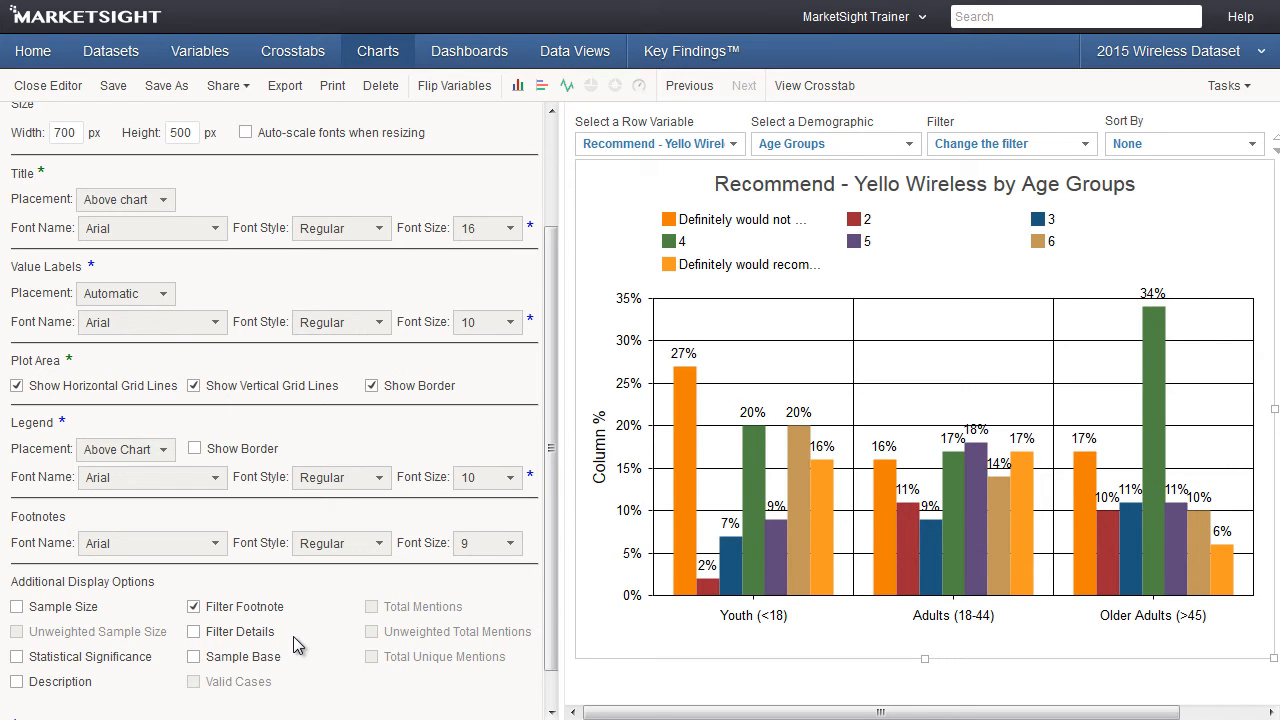
{"action": "scroll", "coordinate": [297, 645], "scroll_direction": "up", "scroll_amount": 3}
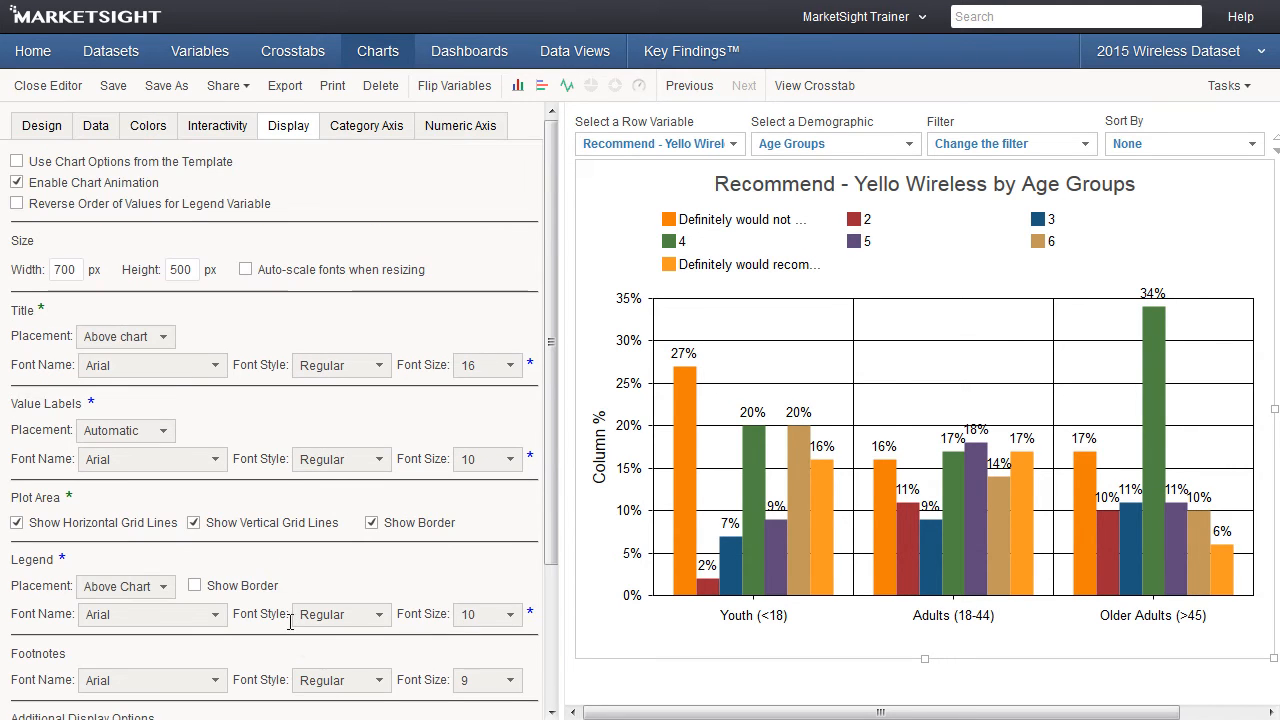
Set the font size of the category axis labels to 11
{"action": "left_click", "coordinate": [348, 120]}
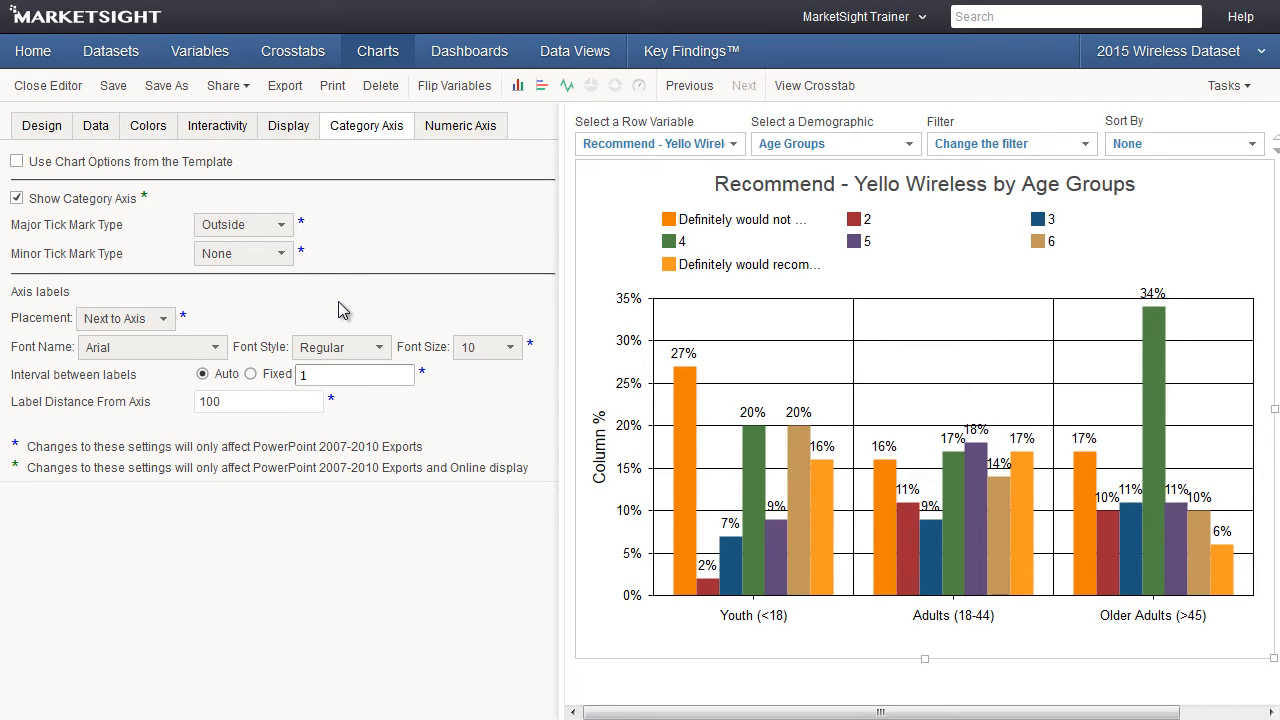
{"action": "left_click", "coordinate": [509, 347]}
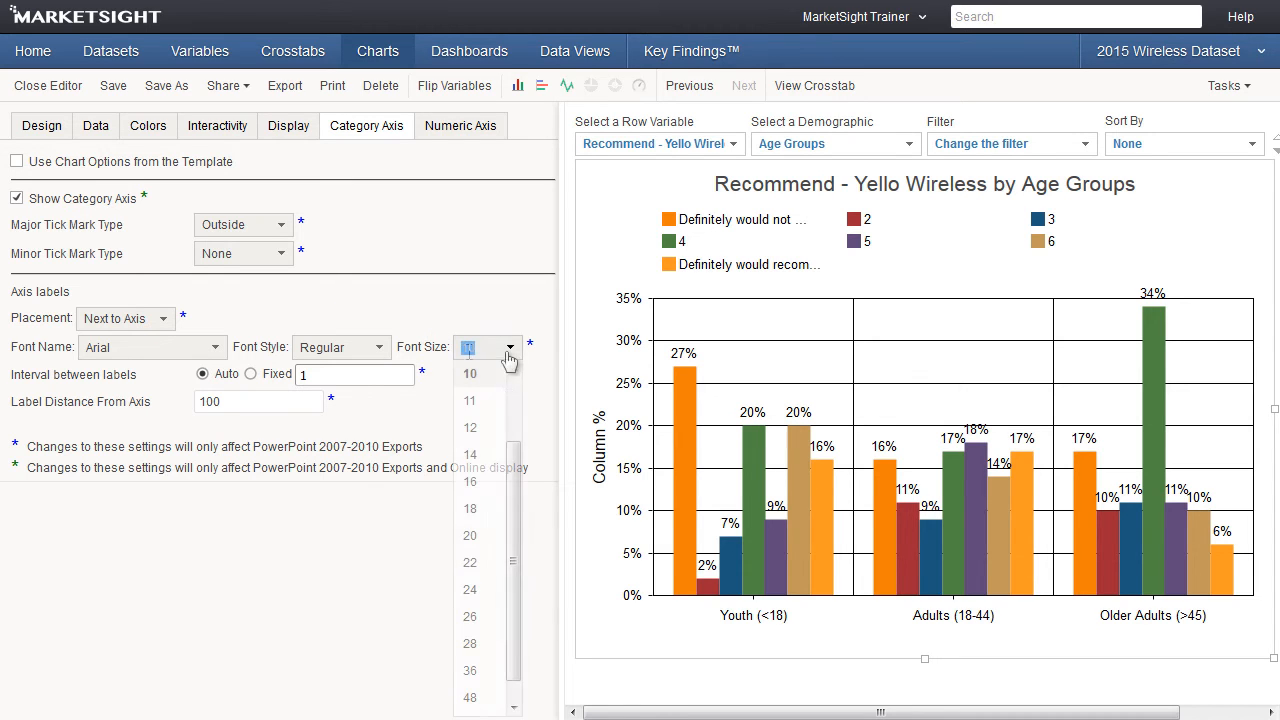
{"action": "left_click", "coordinate": [496, 397]}
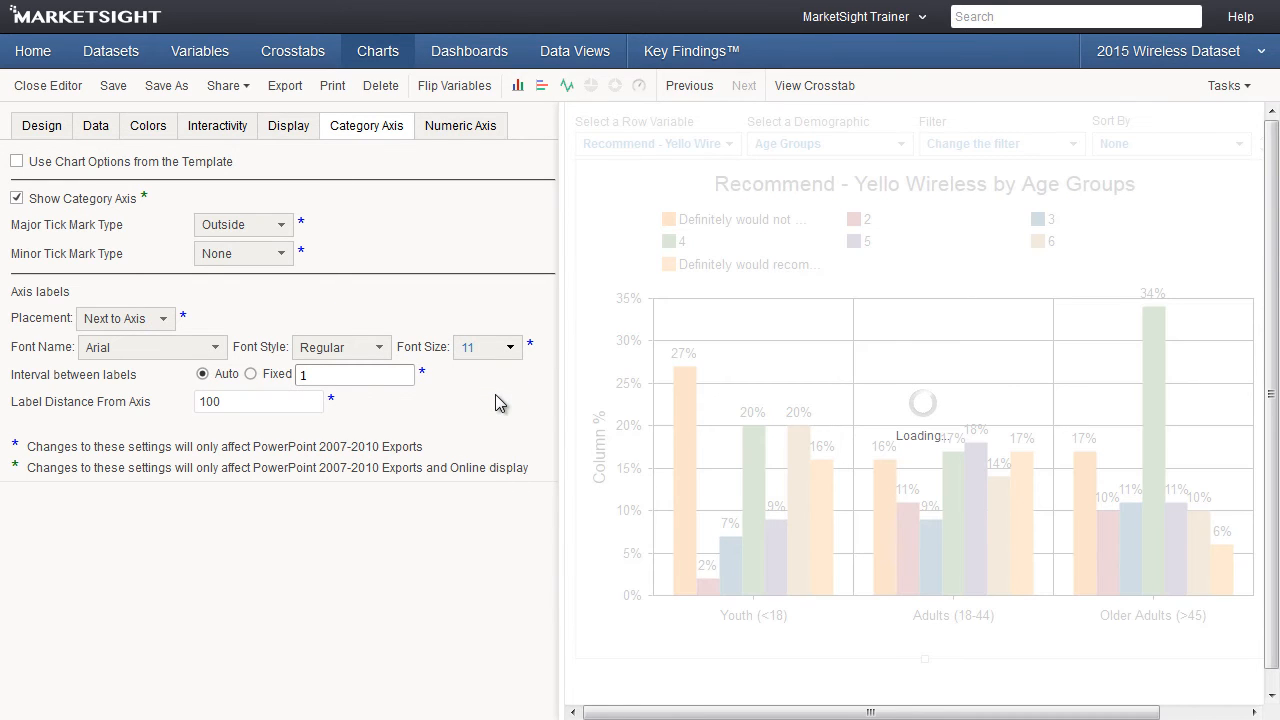
Examine the numeric axis options and save the chart
{"action": "left_click", "coordinate": [460, 125]}
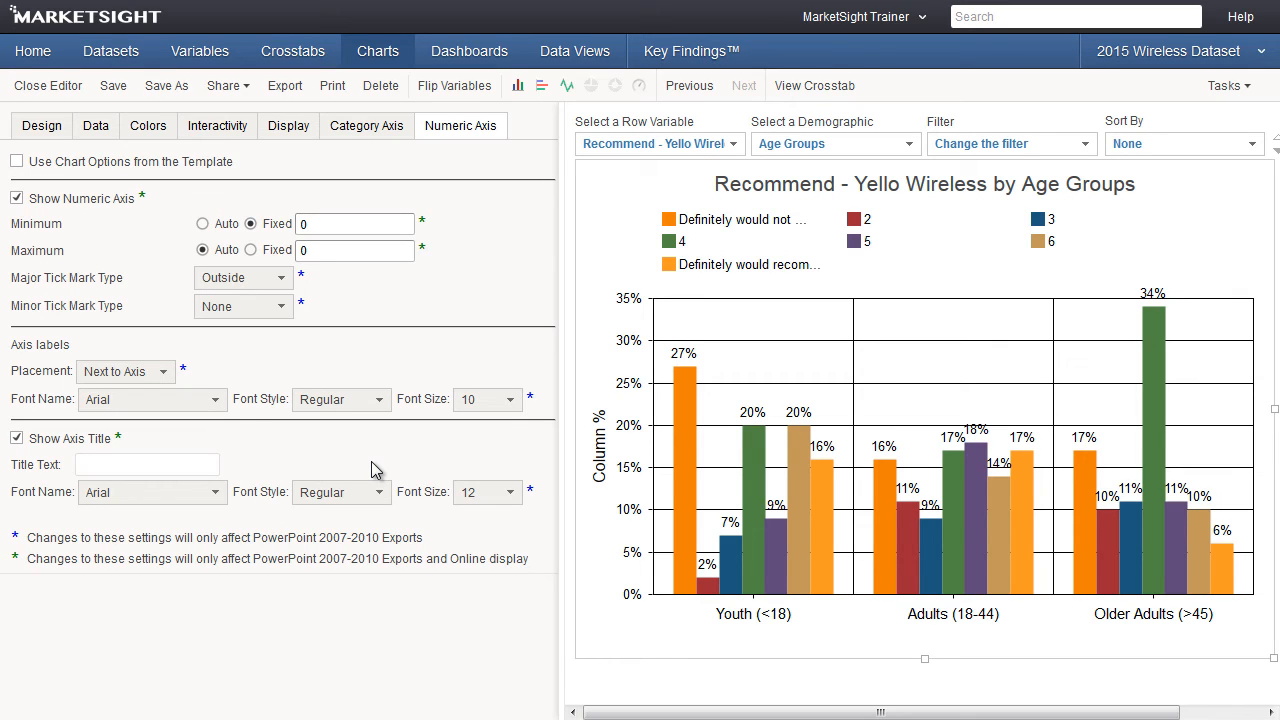
{"action": "left_click", "coordinate": [132, 94]}
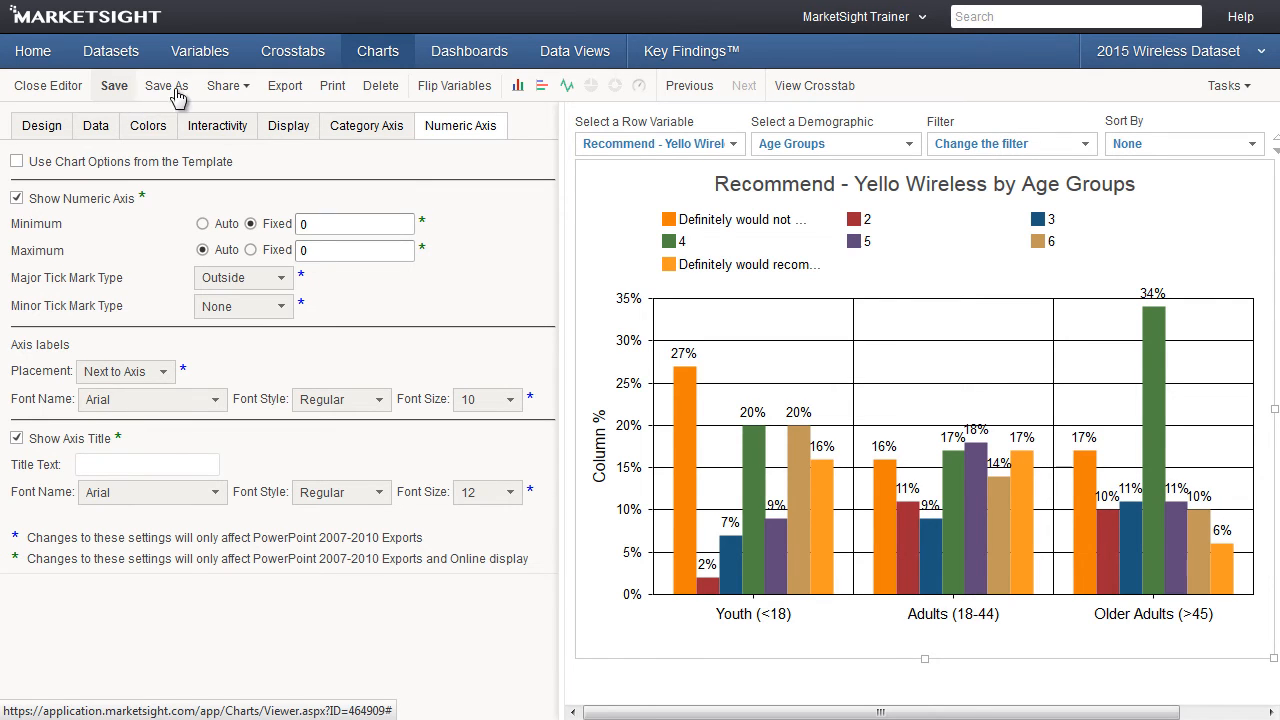
Return to the charts list and view the actions available for the Recommend - Yello Wireless by Age Groups chart
{"action": "left_click", "coordinate": [371, 54]}
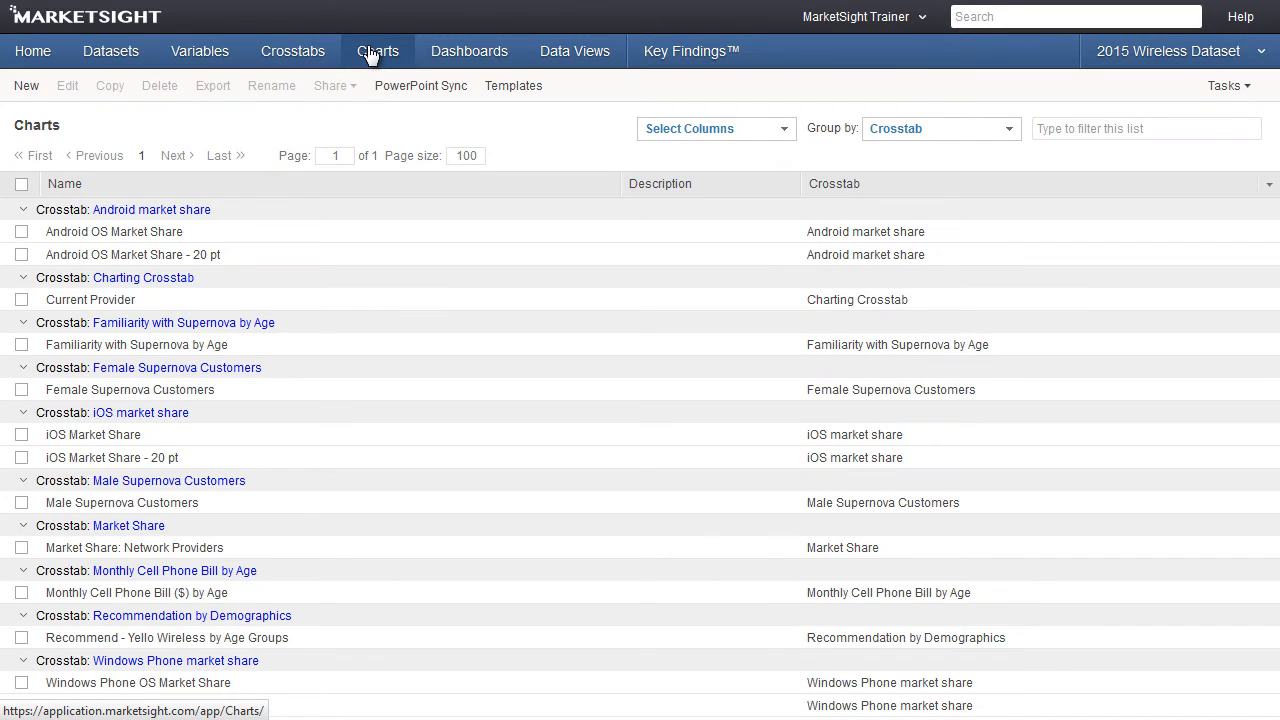
{"action": "right_click", "coordinate": [268, 640]}
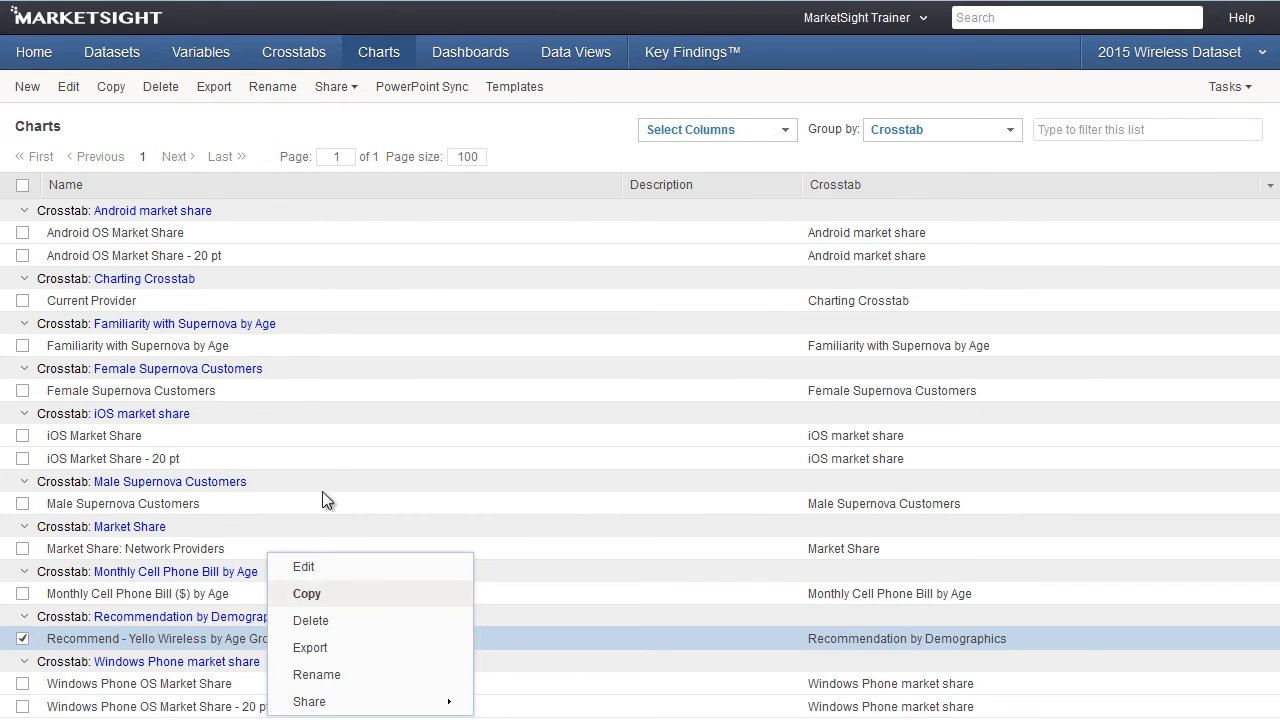
{"action": "left_click", "coordinate": [540, 126]}
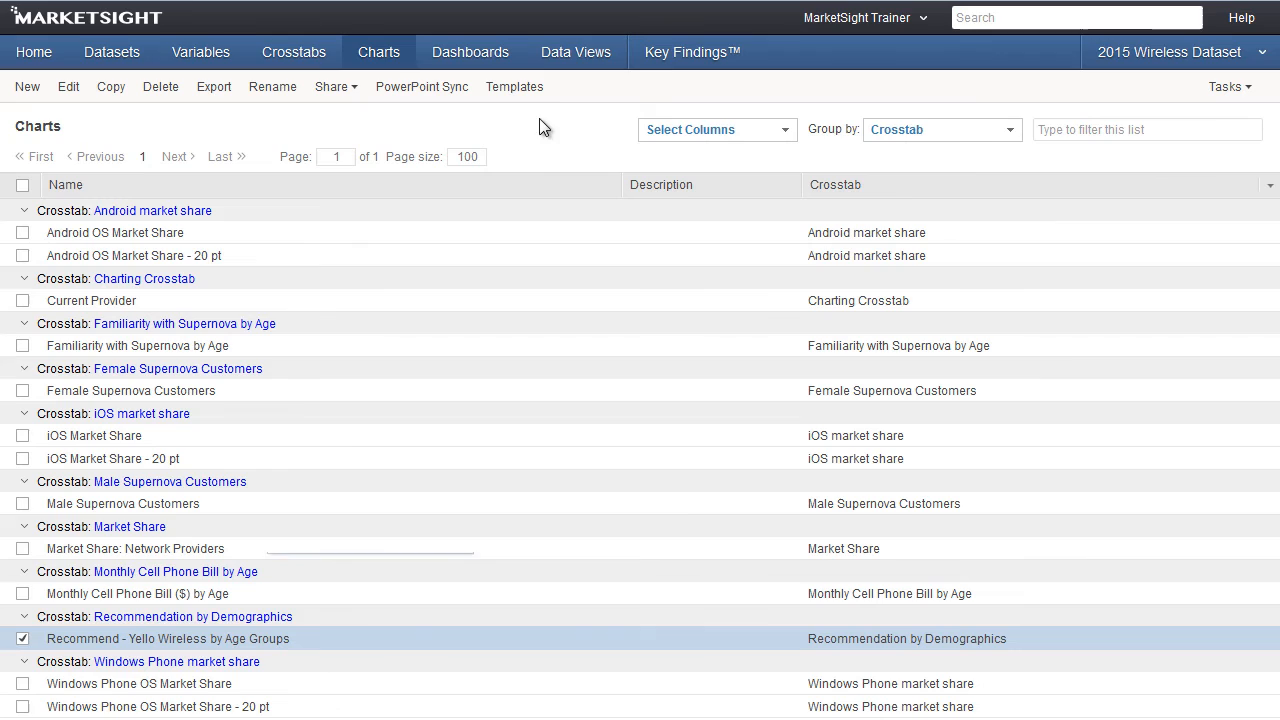
Open the Monthly Usage data view and show the details of its applied filter
{"action": "left_click", "coordinate": [575, 60]}
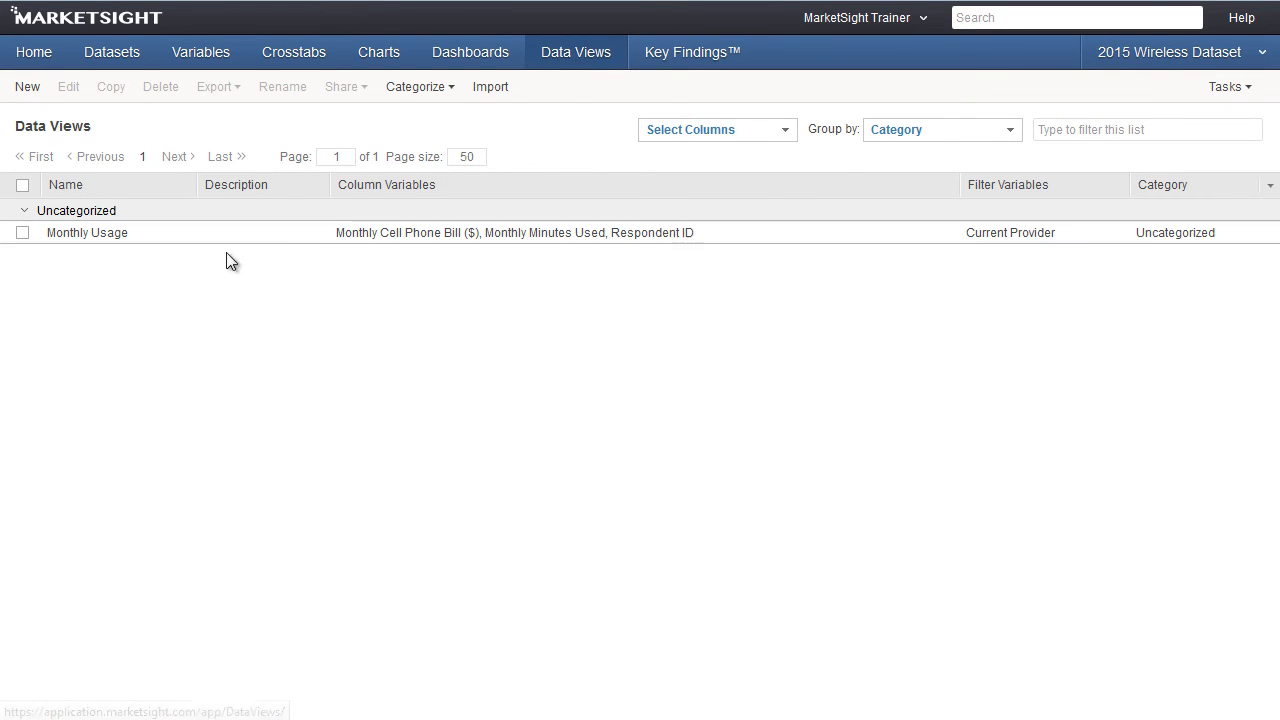
{"action": "left_click", "coordinate": [76, 236]}
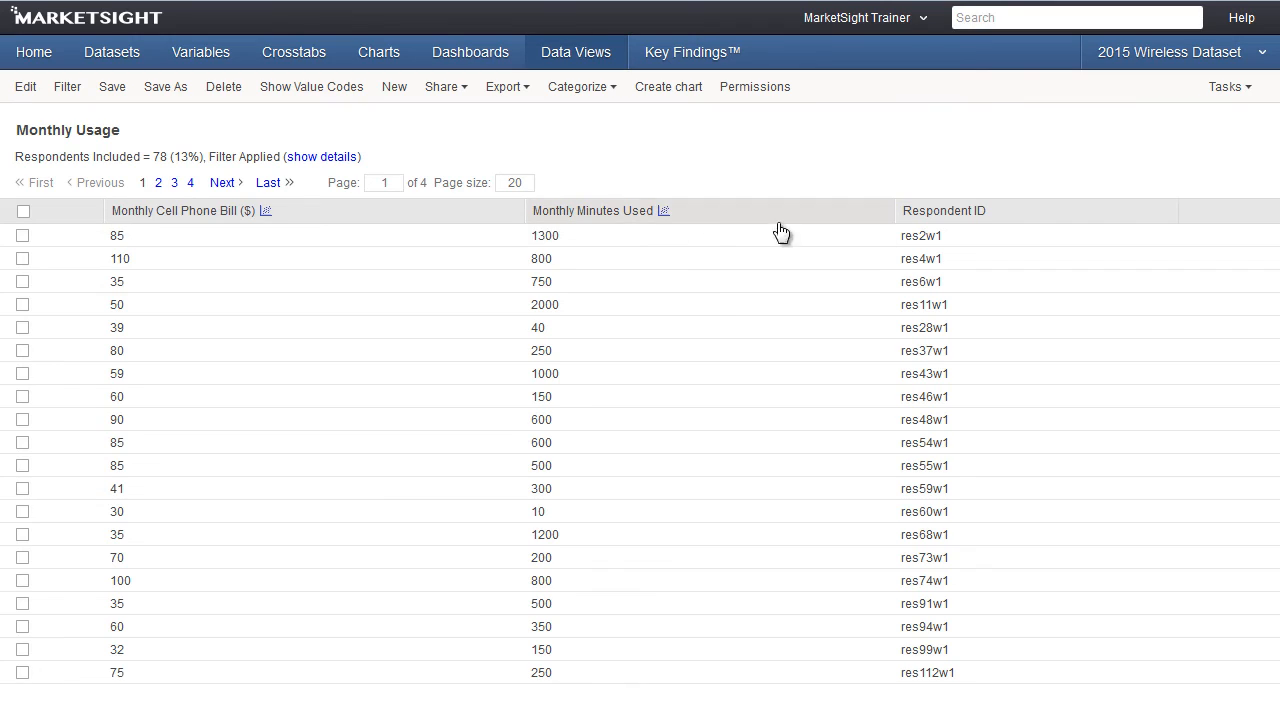
{"action": "left_click", "coordinate": [330, 157]}
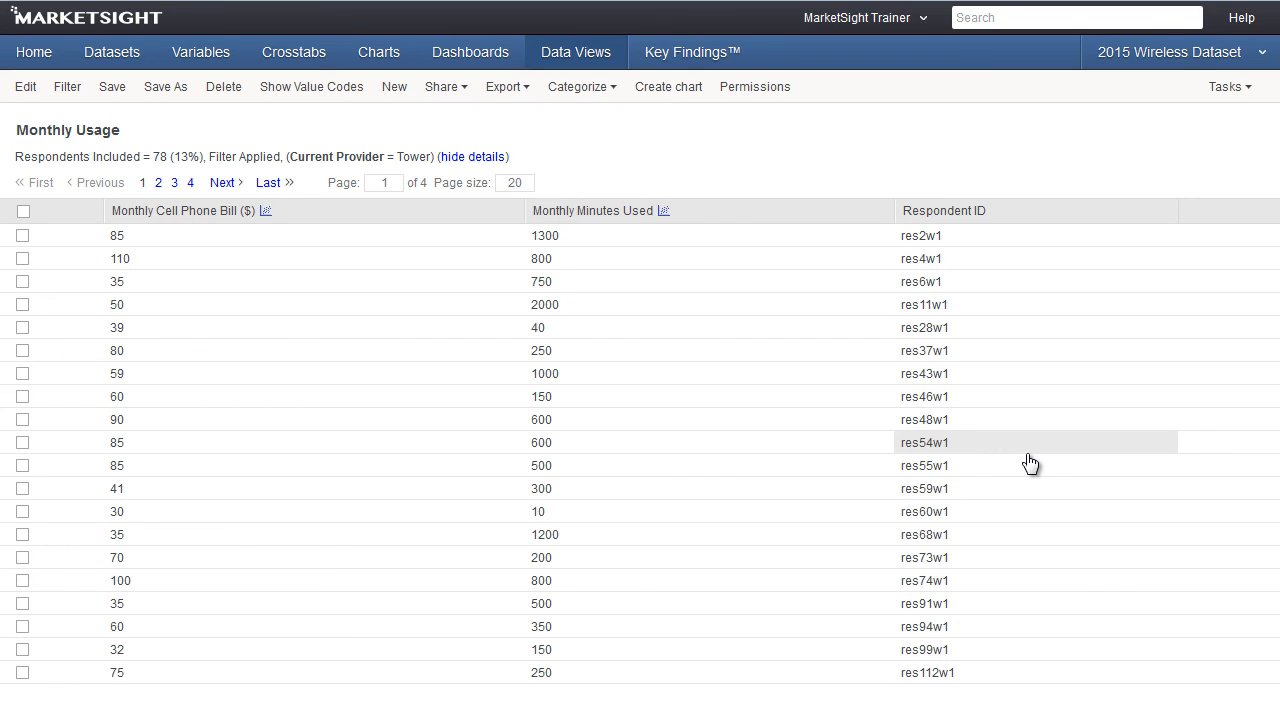
Create a scatter chart from the data view's Monthly Minutes Used column and lower the upper limits of its vertical and horizontal ranges
{"action": "left_click", "coordinate": [663, 211]}
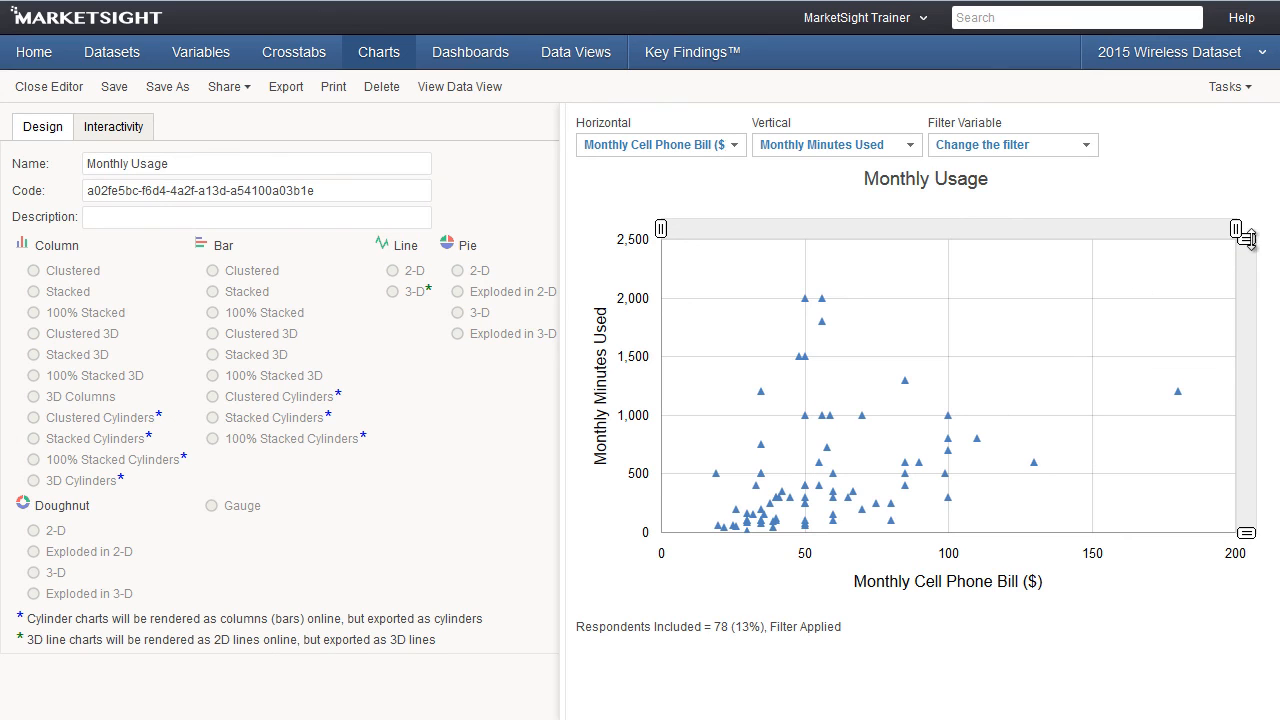
{"action": "left_click_drag", "start_coordinate": [1257, 248], "coordinate": [1256, 274]}
{"action": "left_click_drag", "start_coordinate": [1236, 229], "coordinate": [1178, 231]}
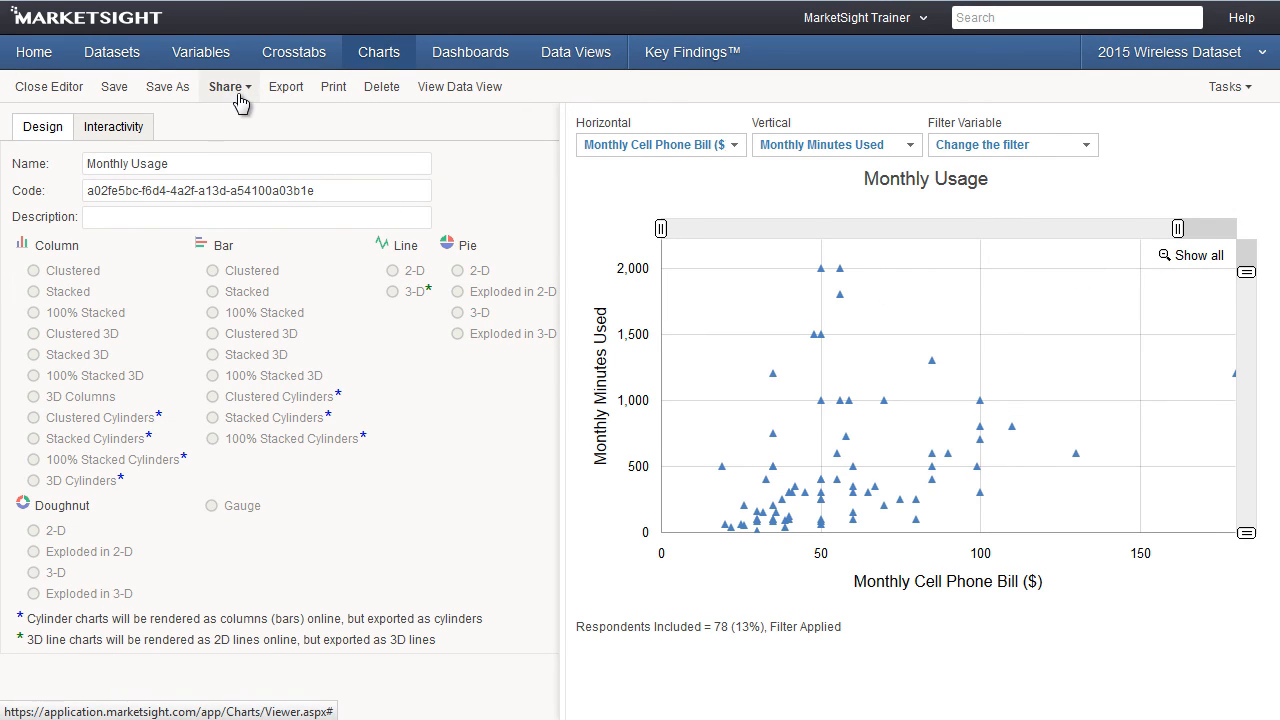
Save the Monthly Usage scatter chart and go back to the charts list
{"action": "left_click", "coordinate": [116, 99]}
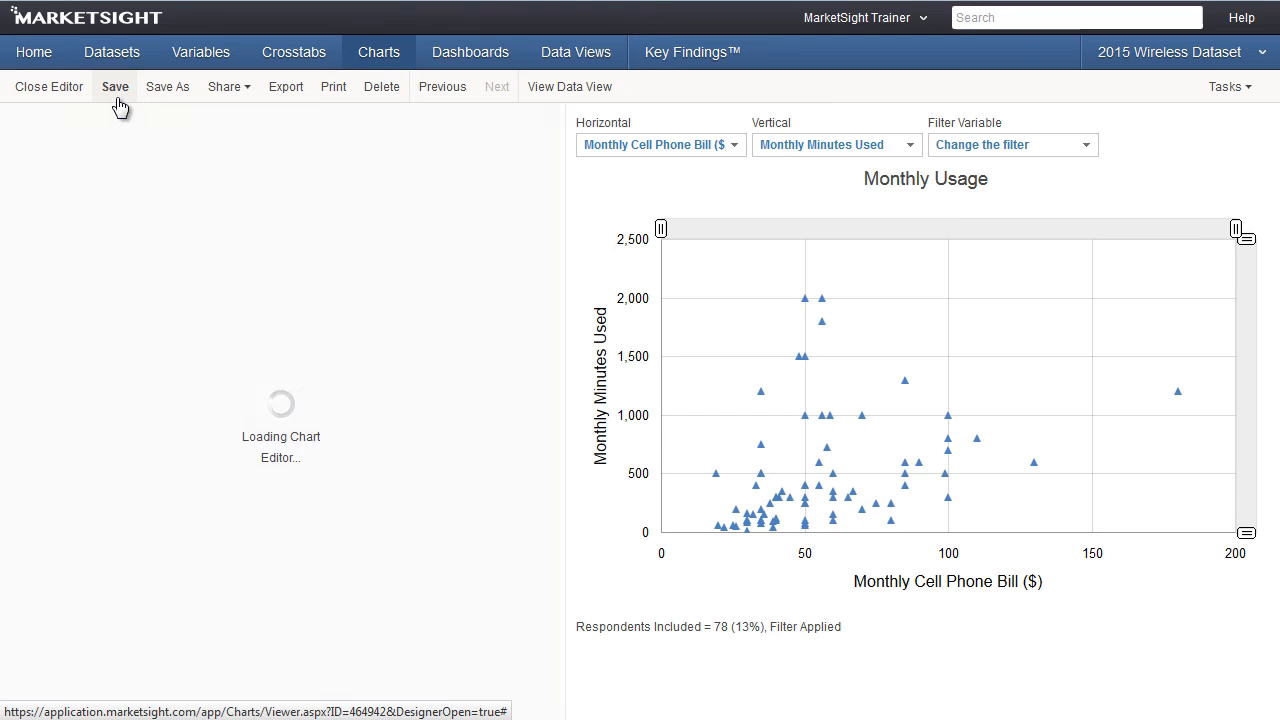
{"action": "left_click", "coordinate": [379, 55]}
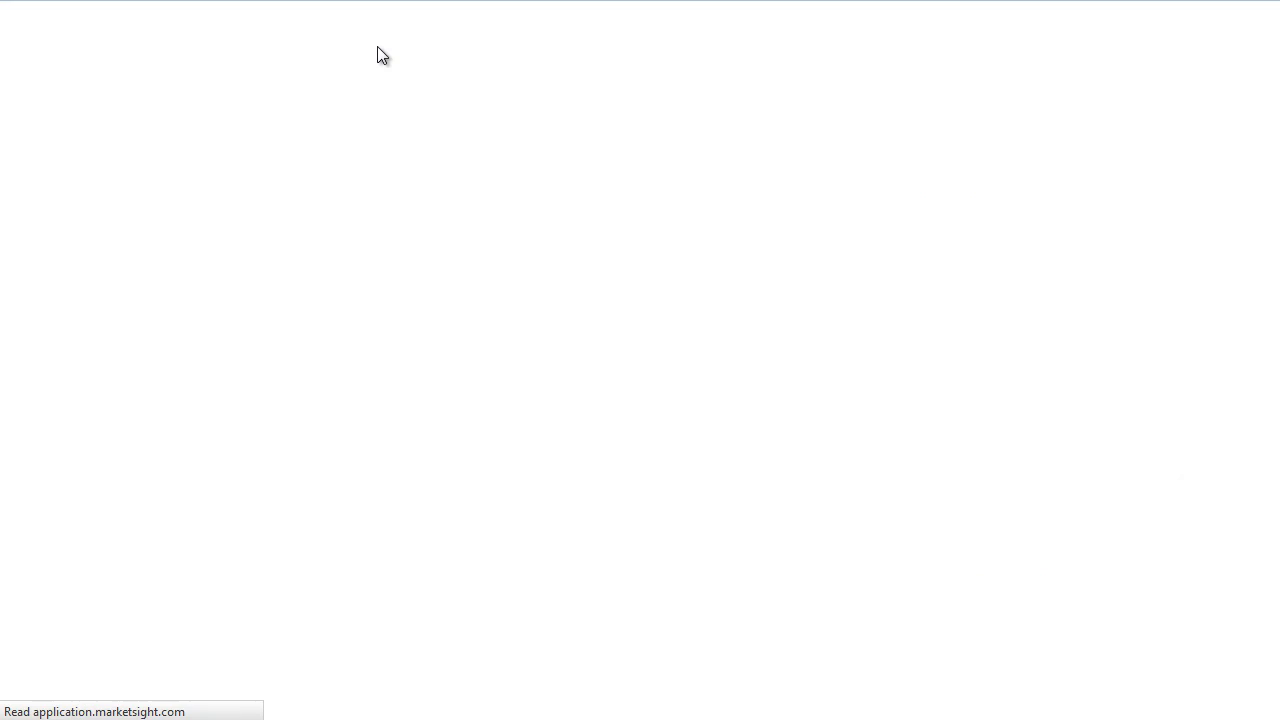